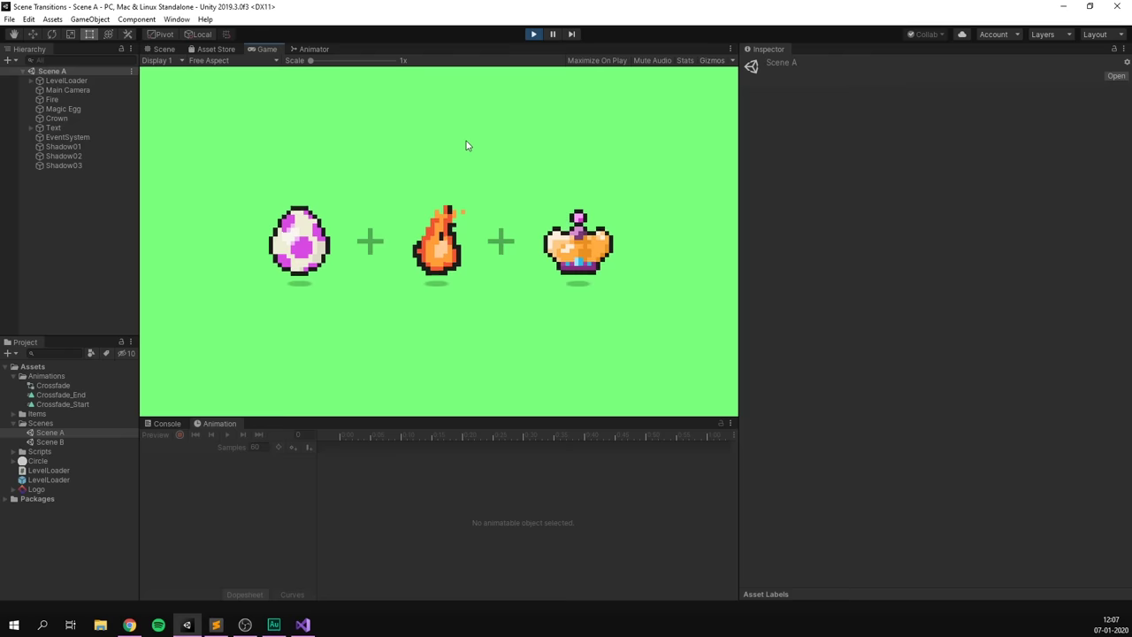
- Trigger the circle-wipe transition in the running green Scene A
{"action": "left_click", "coordinate": [466, 141]}
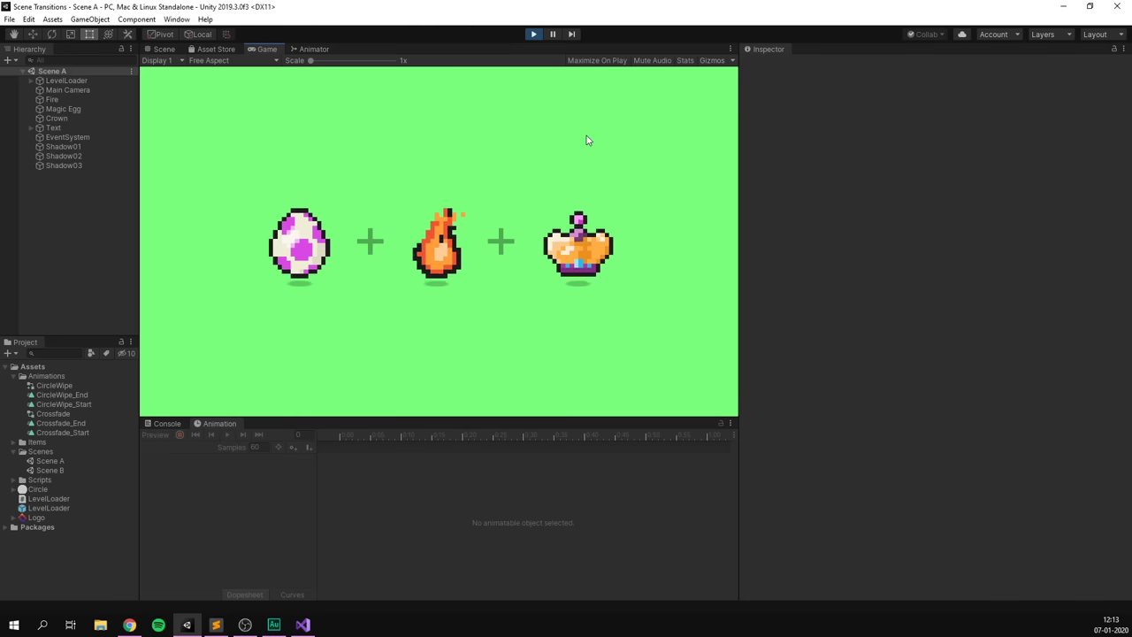
- Trigger the circle-wipe and then the logo-wipe transitions into red Scene B
{"action": "left_click", "coordinate": [586, 135]}
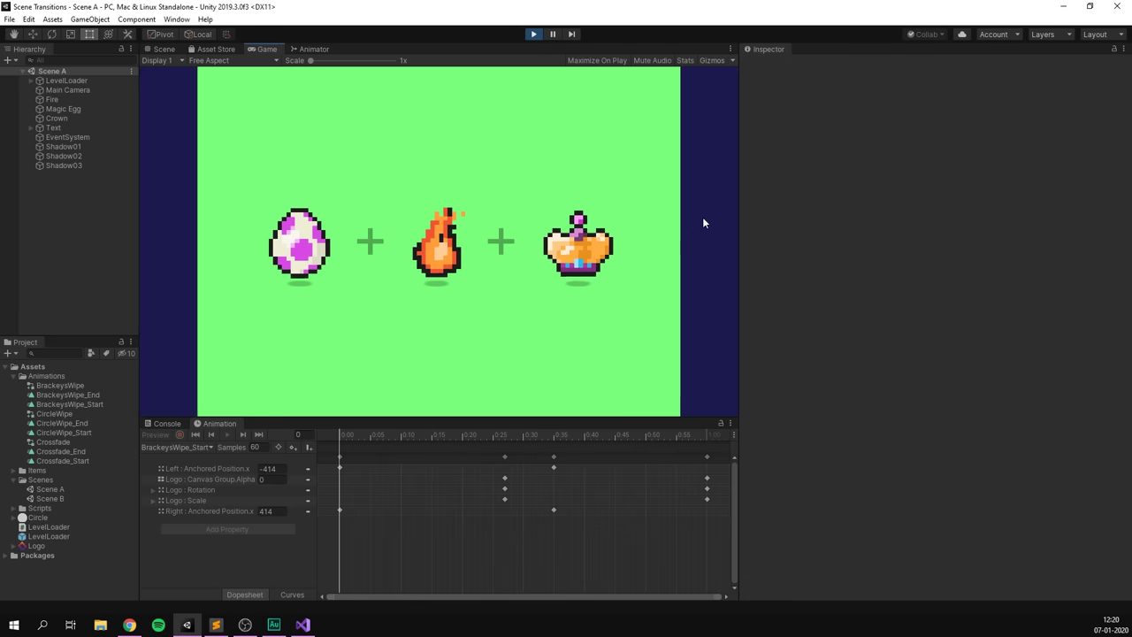
{"action": "left_click", "coordinate": [702, 218]}
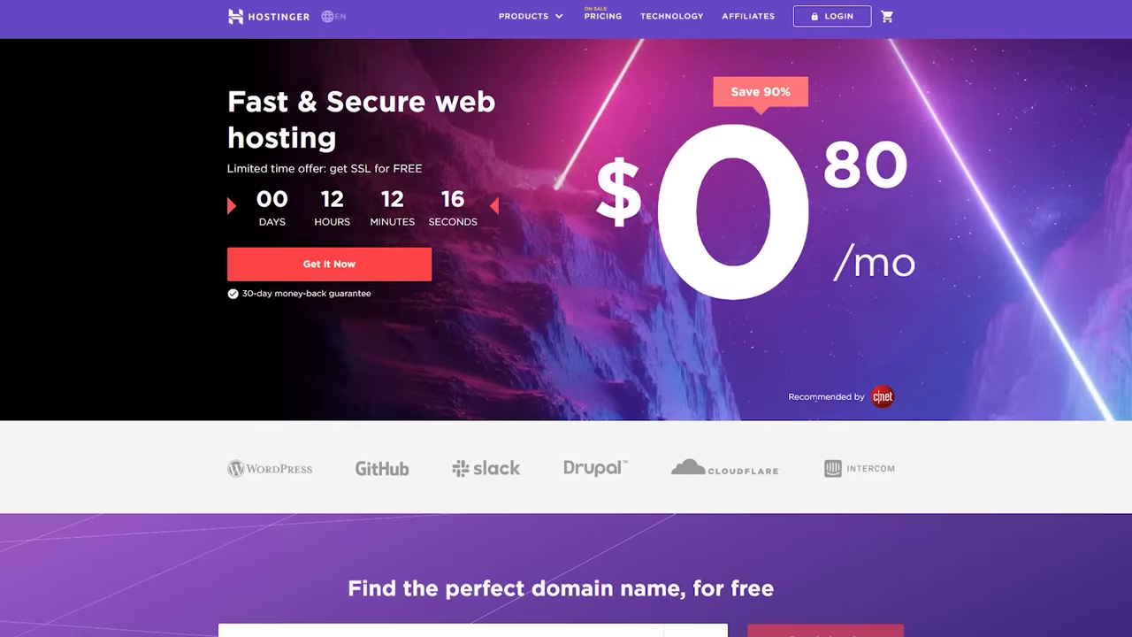
{"action": "scroll", "coordinate": [566, 353], "scroll_direction": "down", "scroll_amount": 1}
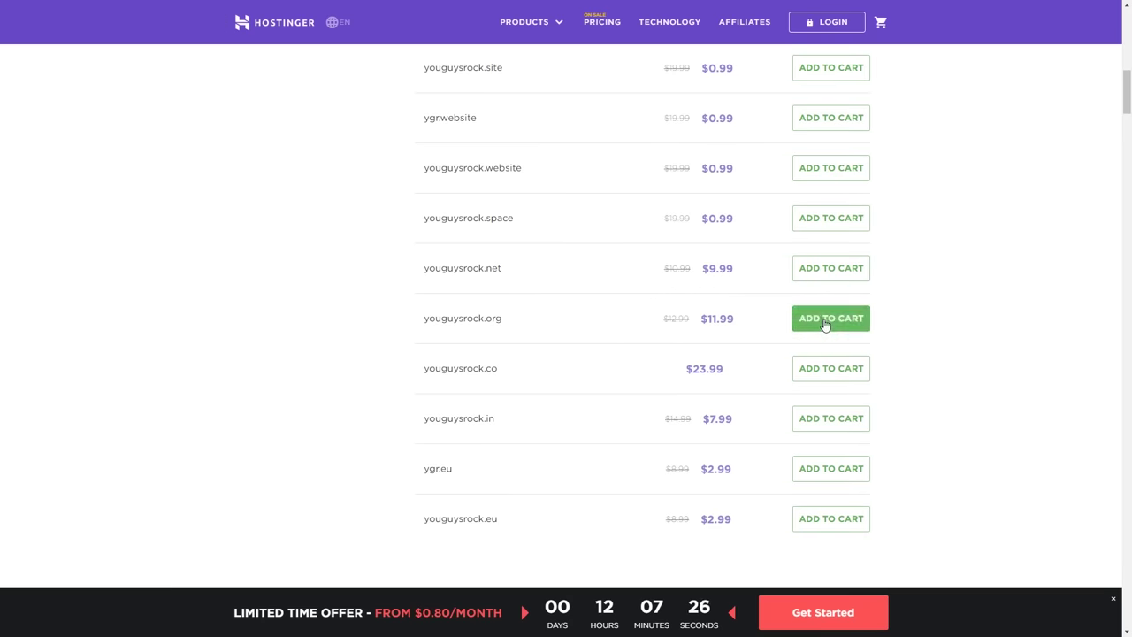
{"action": "left_click", "coordinate": [810, 320]}
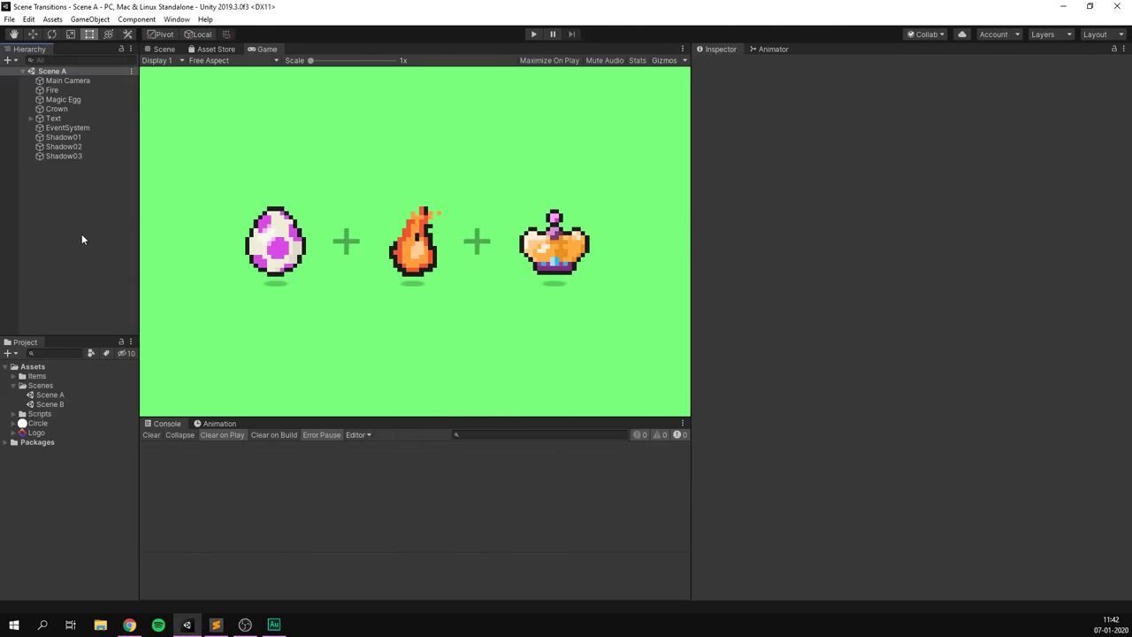
{"action": "left_click", "coordinate": [69, 395]}
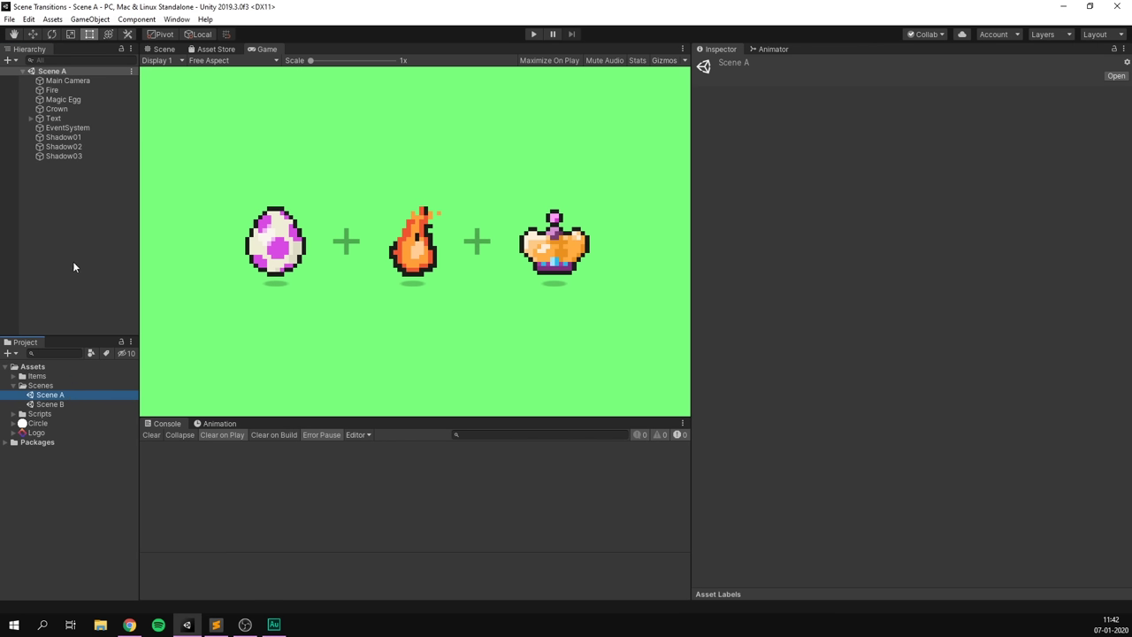
{"action": "left_click", "coordinate": [76, 405]}
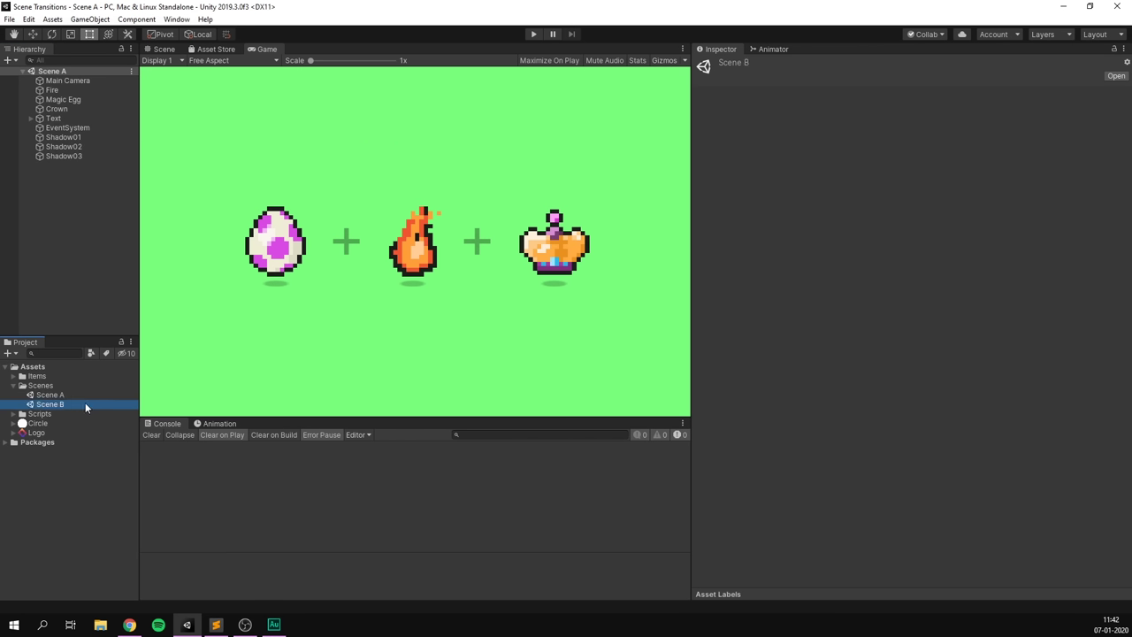
{"action": "left_click", "coordinate": [81, 288]}
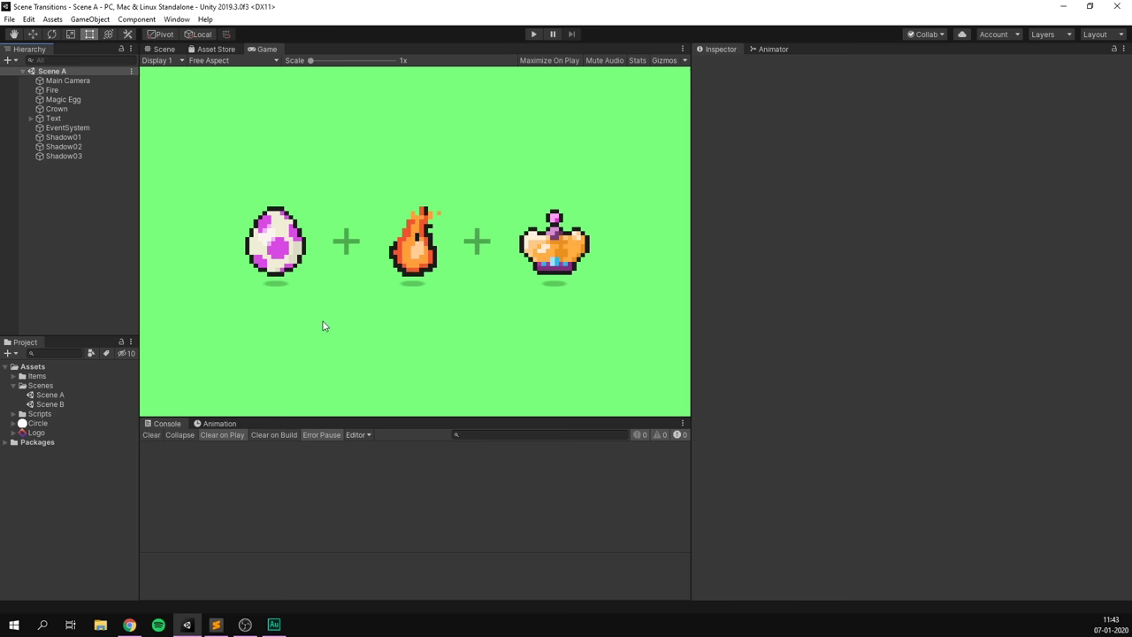
{"action": "left_click", "coordinate": [164, 50]}
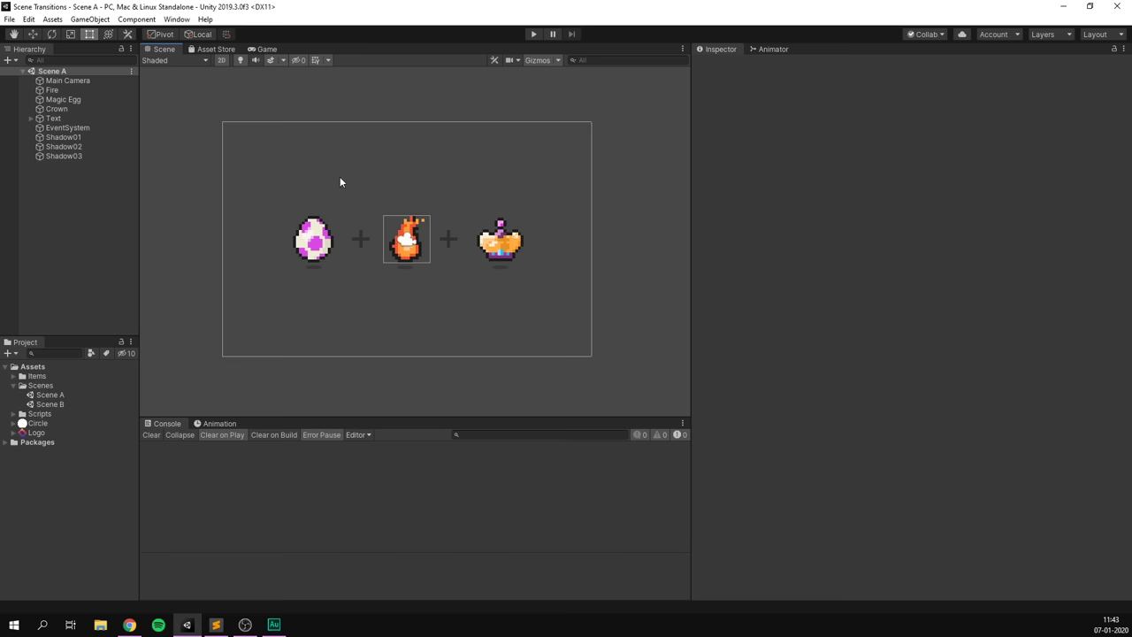
{"action": "left_click", "coordinate": [267, 49]}
{"action": "left_click", "coordinate": [534, 34]}
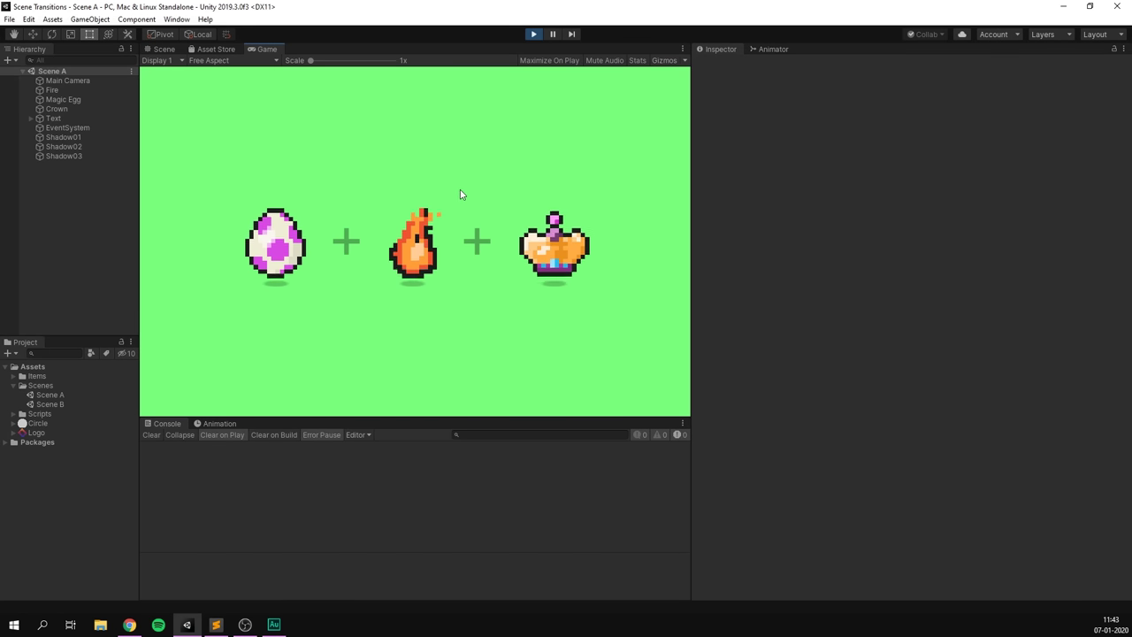
{"action": "left_click", "coordinate": [533, 35]}
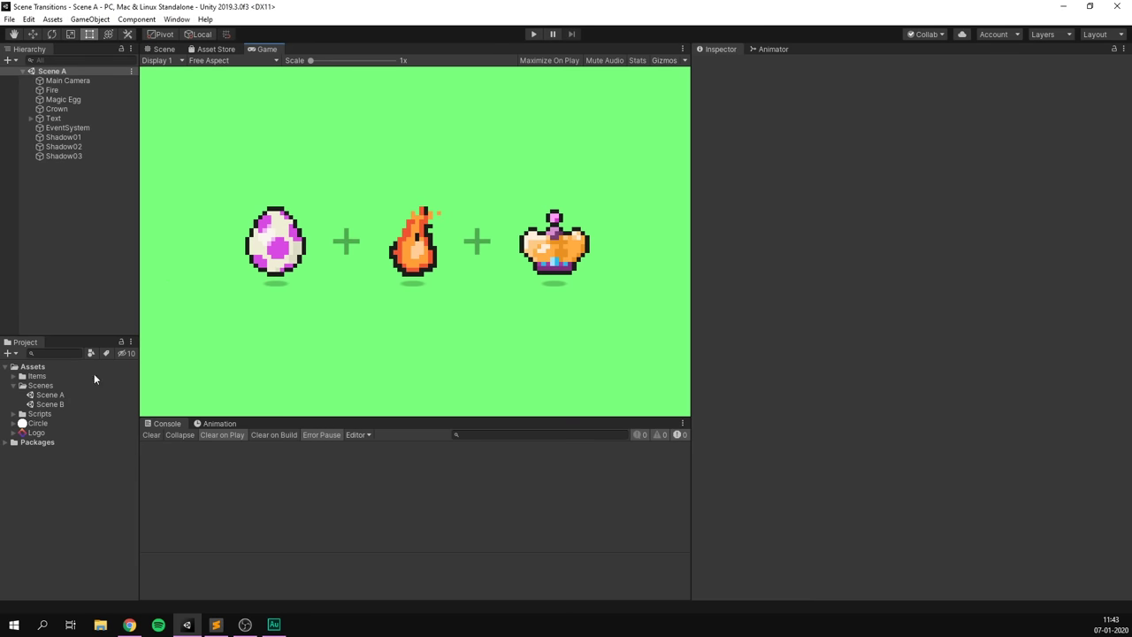
{"action": "left_click", "coordinate": [53, 404]}
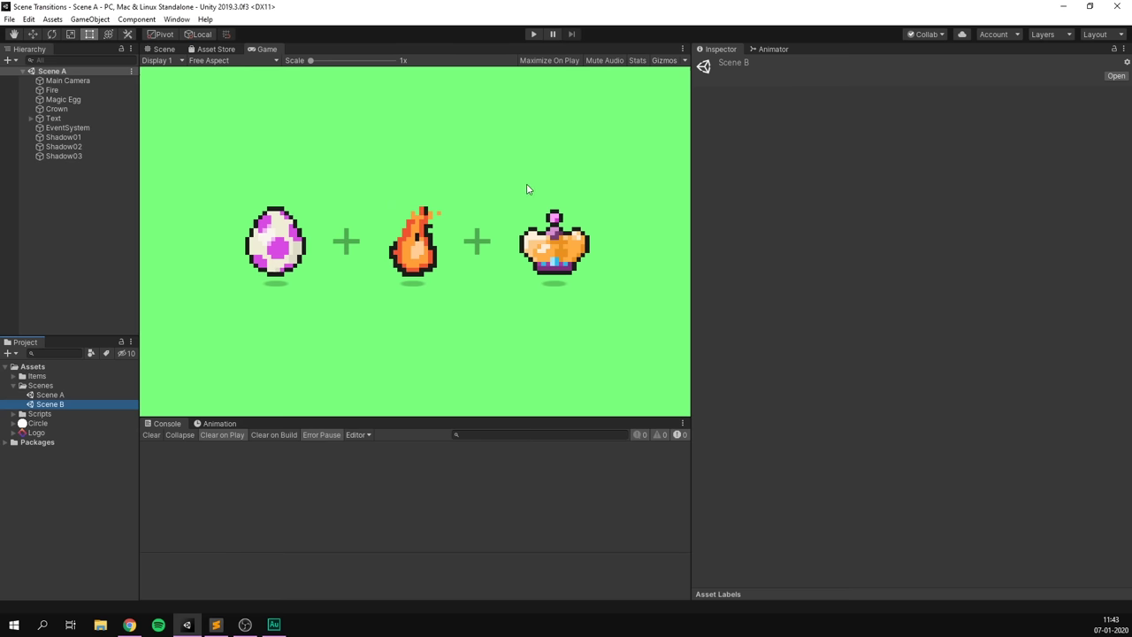
{"action": "double_click", "coordinate": [71, 404]}
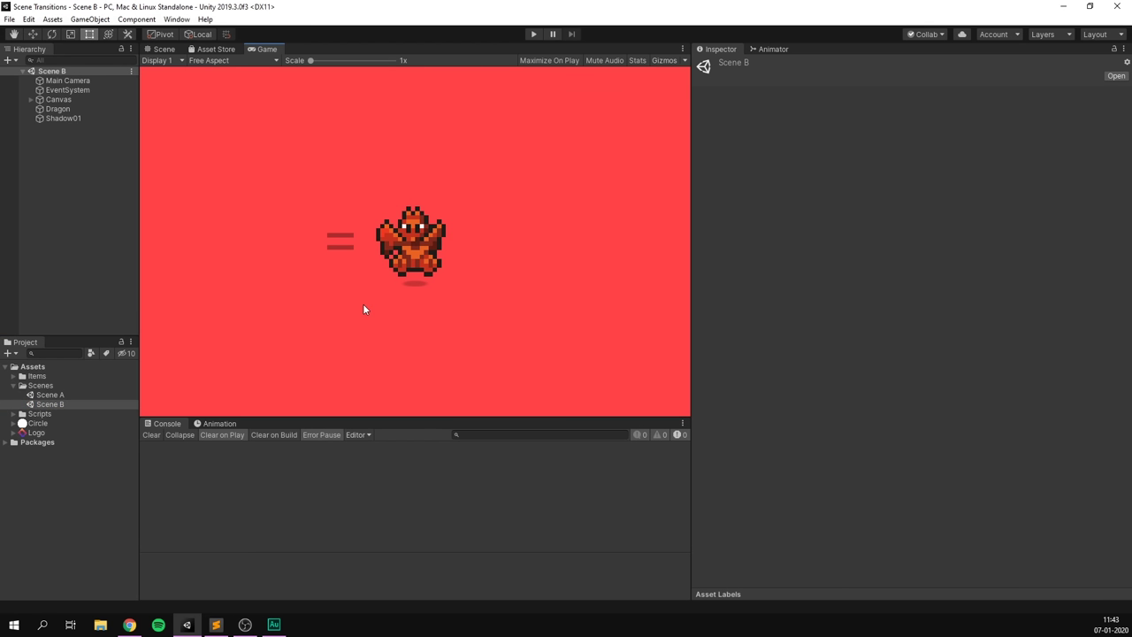
{"action": "left_click", "coordinate": [164, 48]}
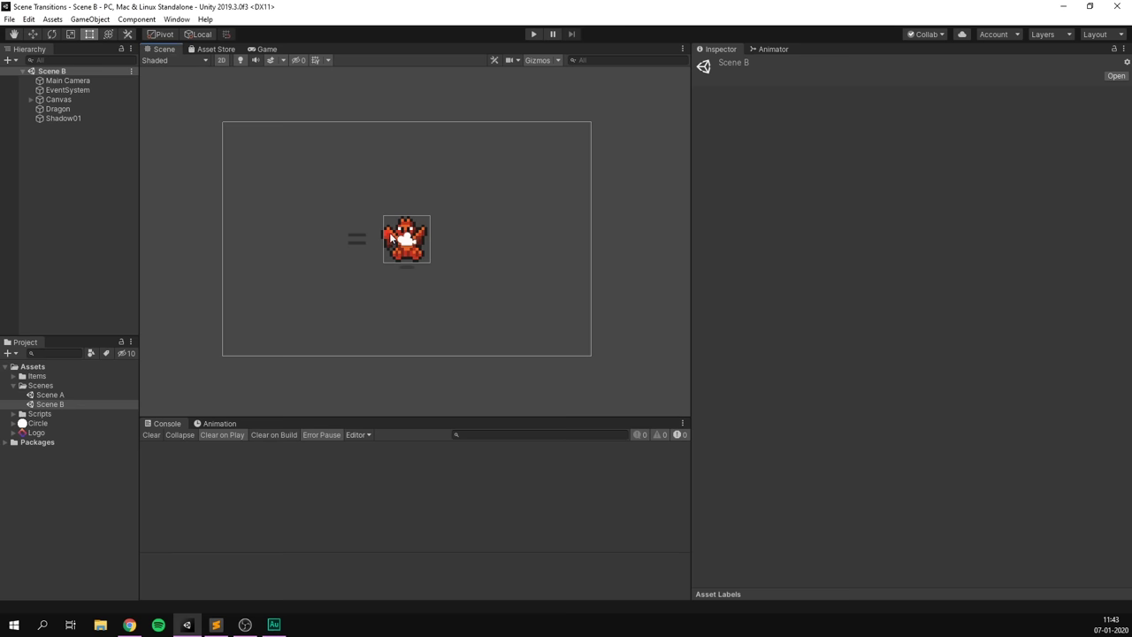
{"action": "left_click", "coordinate": [263, 49]}
{"action": "double_click", "coordinate": [72, 395]}
{"action": "double_click", "coordinate": [73, 403]}
{"action": "double_click", "coordinate": [74, 394]}
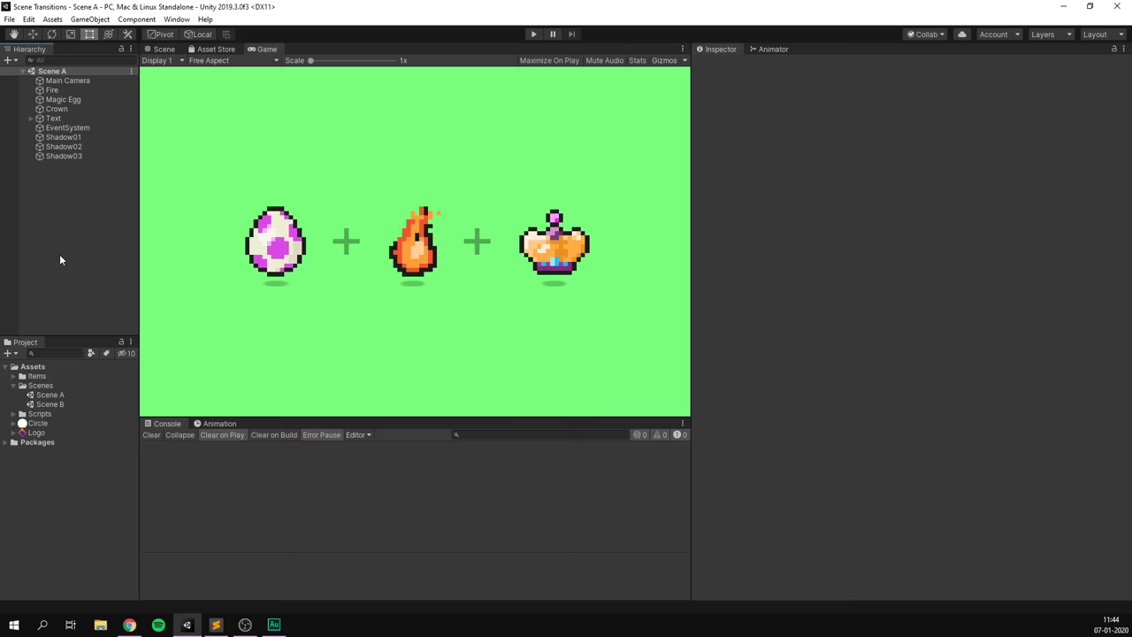
- Create an empty object named LevelLoader, reset its Transform to the origin, and move it to the hierarchy top
{"action": "left_click", "coordinate": [9, 60]}
{"action": "left_click", "coordinate": [50, 75]}
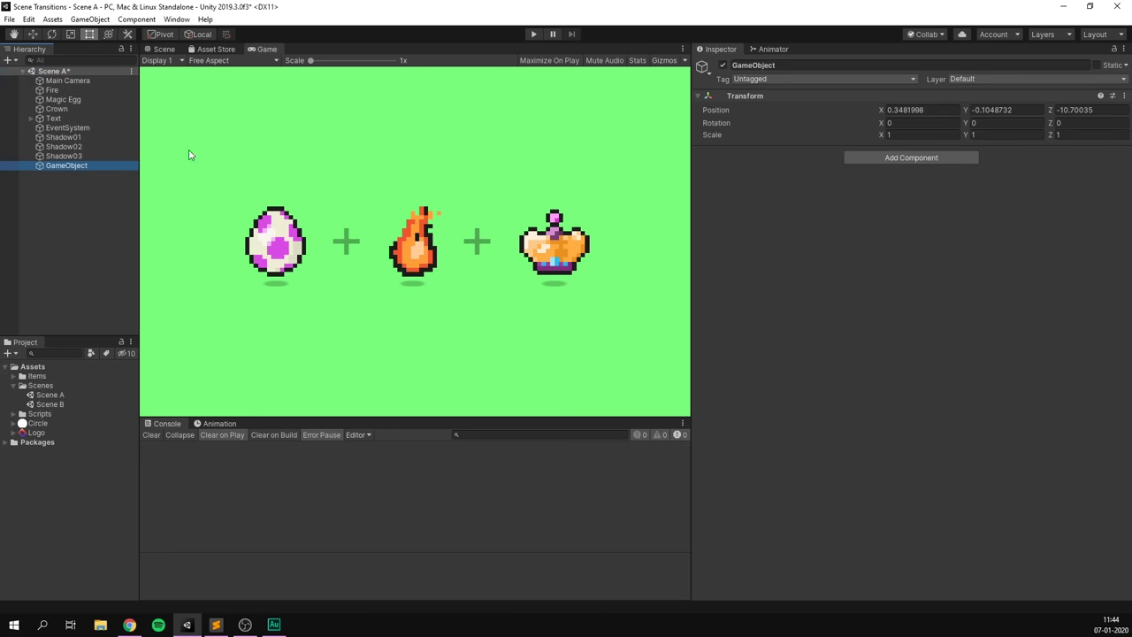
{"action": "left_click", "coordinate": [773, 65]}
{"action": "type", "text": "LevelLoader"}
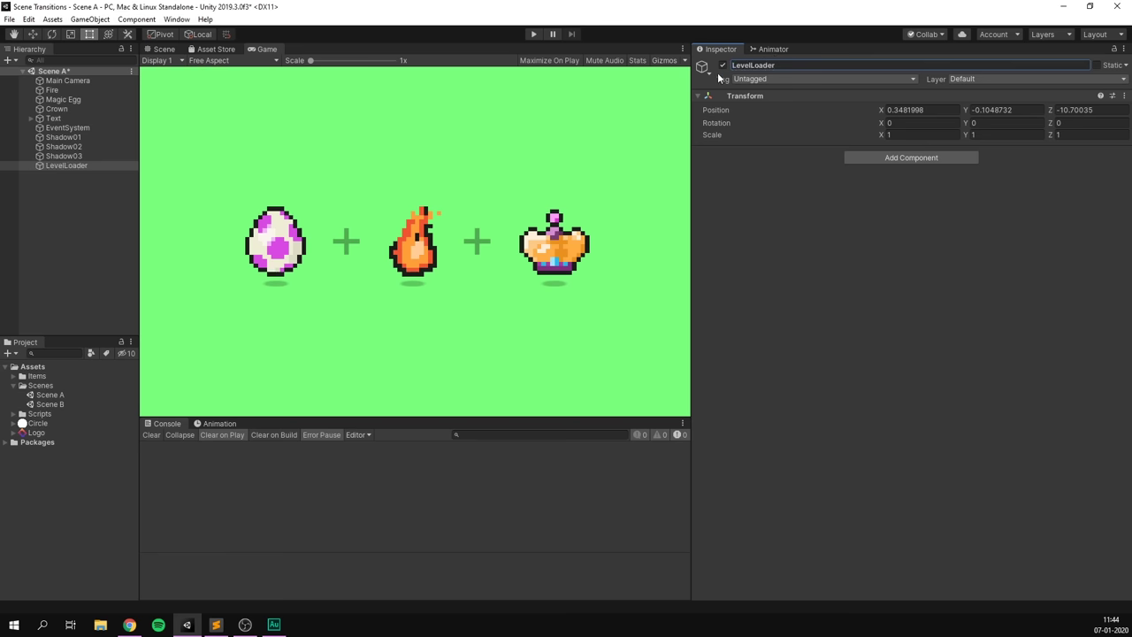
{"action": "right_click", "coordinate": [741, 96]}
{"action": "left_click", "coordinate": [766, 103]}
{"action": "left_click_drag", "start_coordinate": [101, 165], "coordinate": [73, 76]}
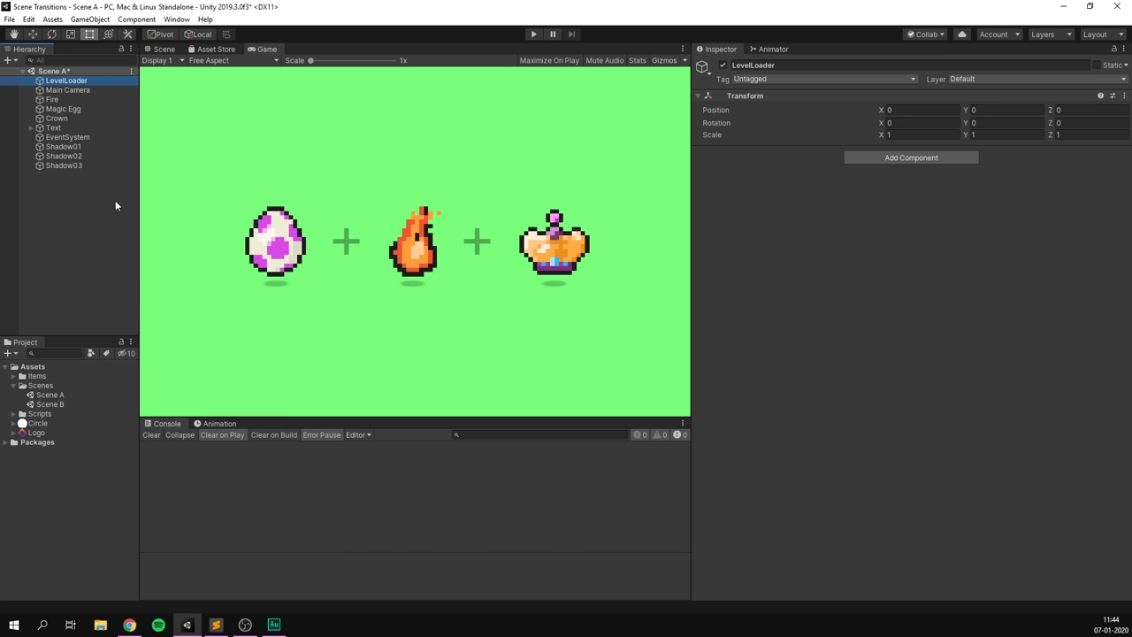
- Add a UI Canvas under LevelLoader and frame it in the Scene view
{"action": "right_click", "coordinate": [99, 80]}
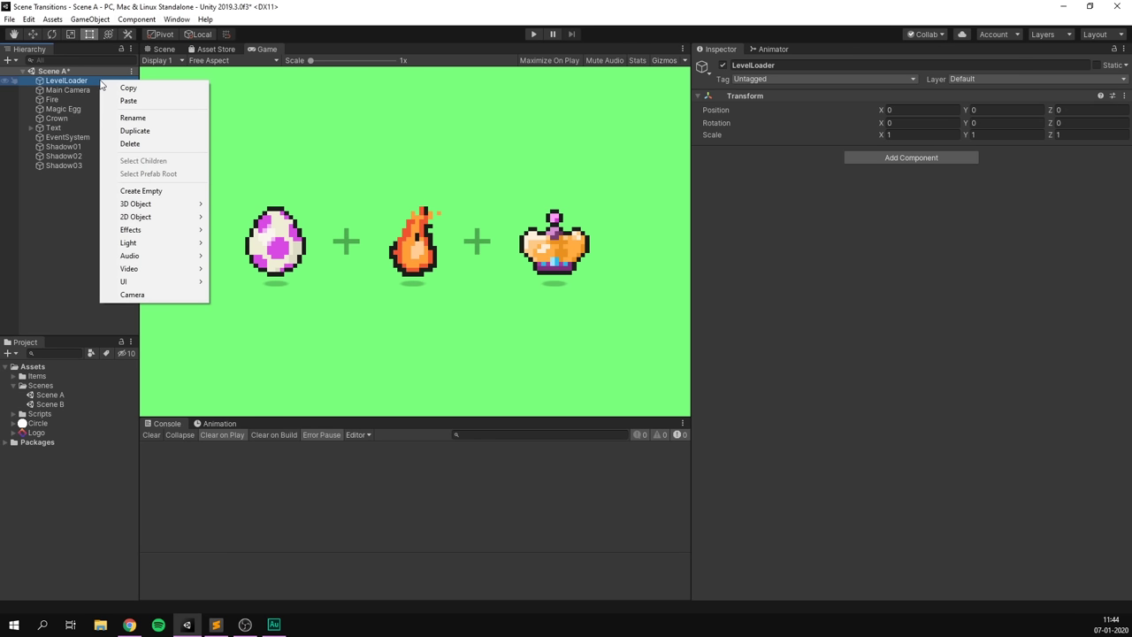
{"action": "mouse_move", "coordinate": [167, 281]}
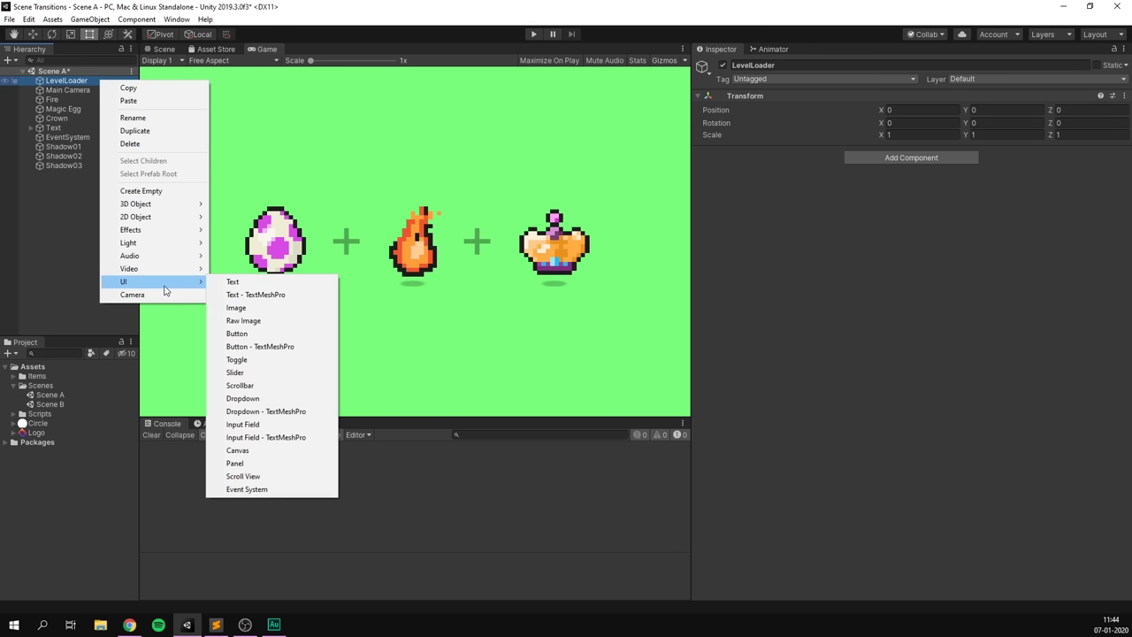
{"action": "left_click", "coordinate": [258, 453]}
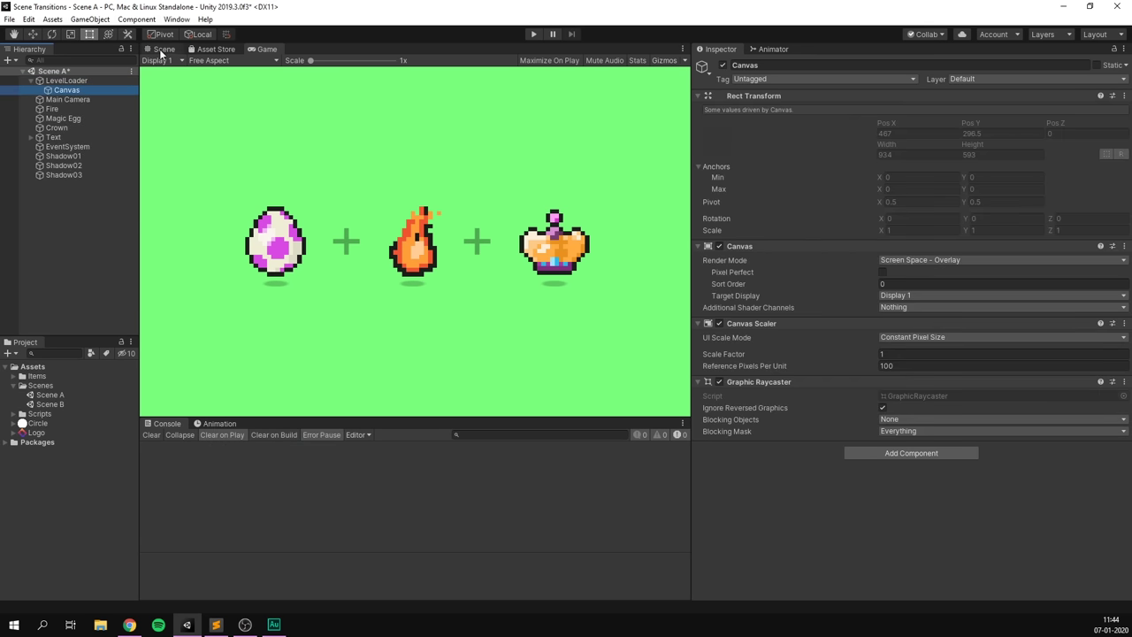
{"action": "left_click", "coordinate": [164, 49]}
{"action": "key", "text": "f"}
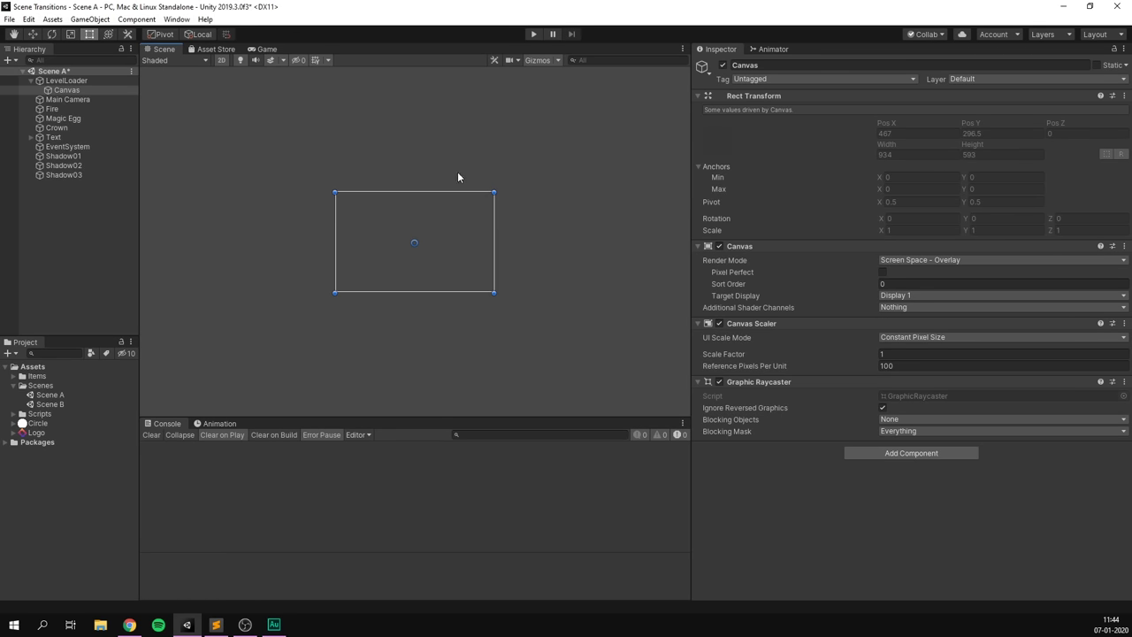
{"action": "scroll", "coordinate": [432, 254], "scroll_direction": "up", "scroll_amount": 5}
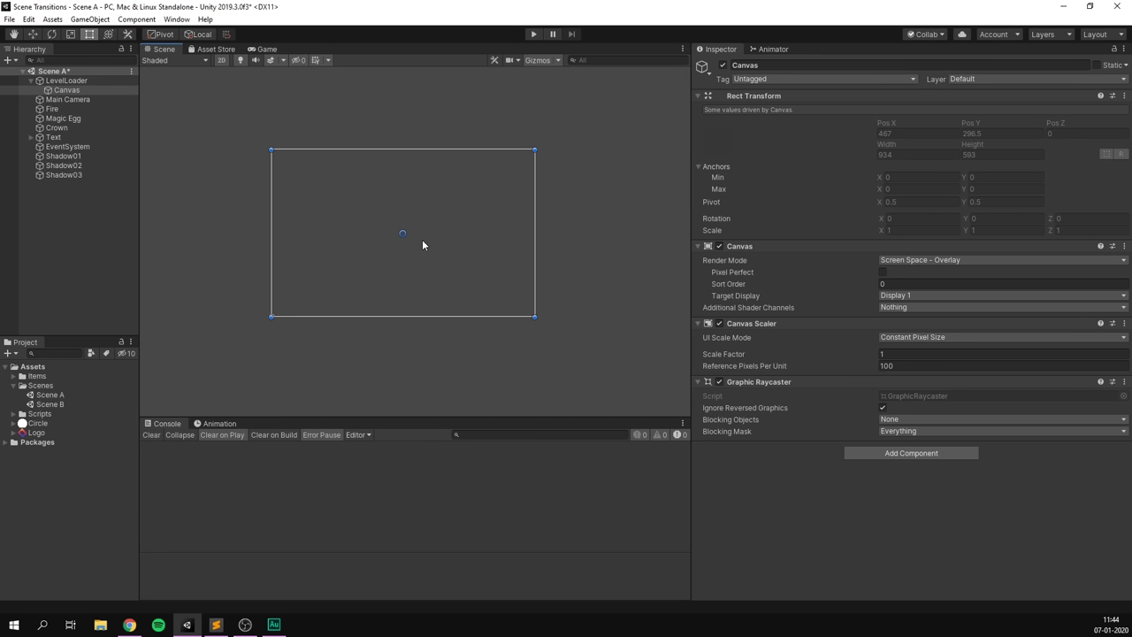
{"action": "key", "text": "t"}
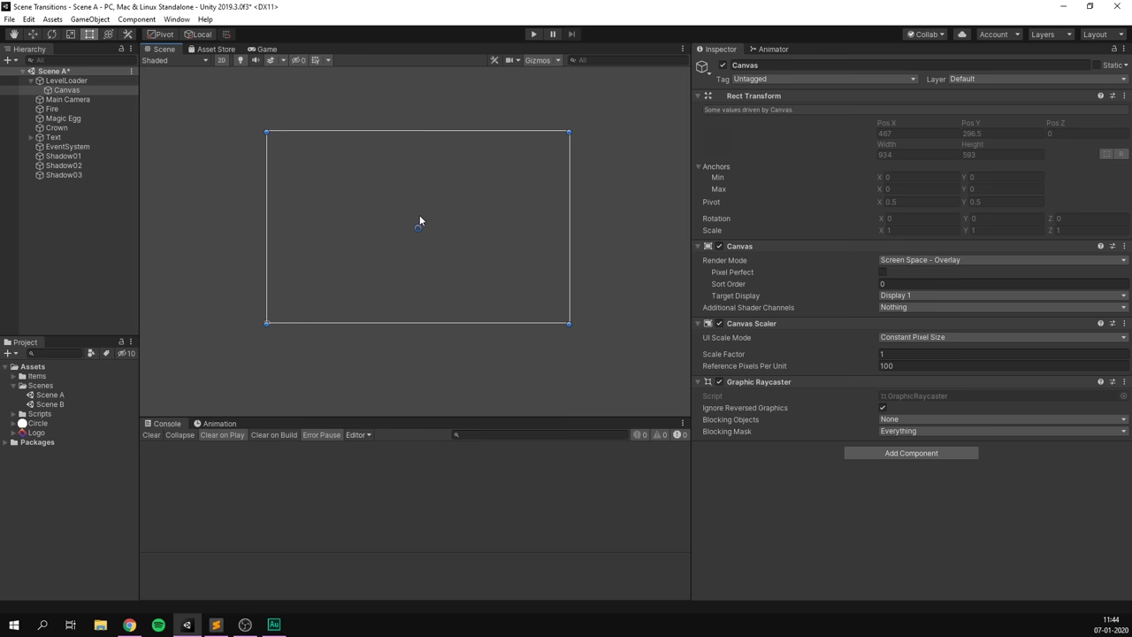
- Set the canvas UI Scale Mode to Scale With Screen Size and rename it Crossfade
{"action": "left_click", "coordinate": [914, 337]}
{"action": "left_click", "coordinate": [913, 361]}
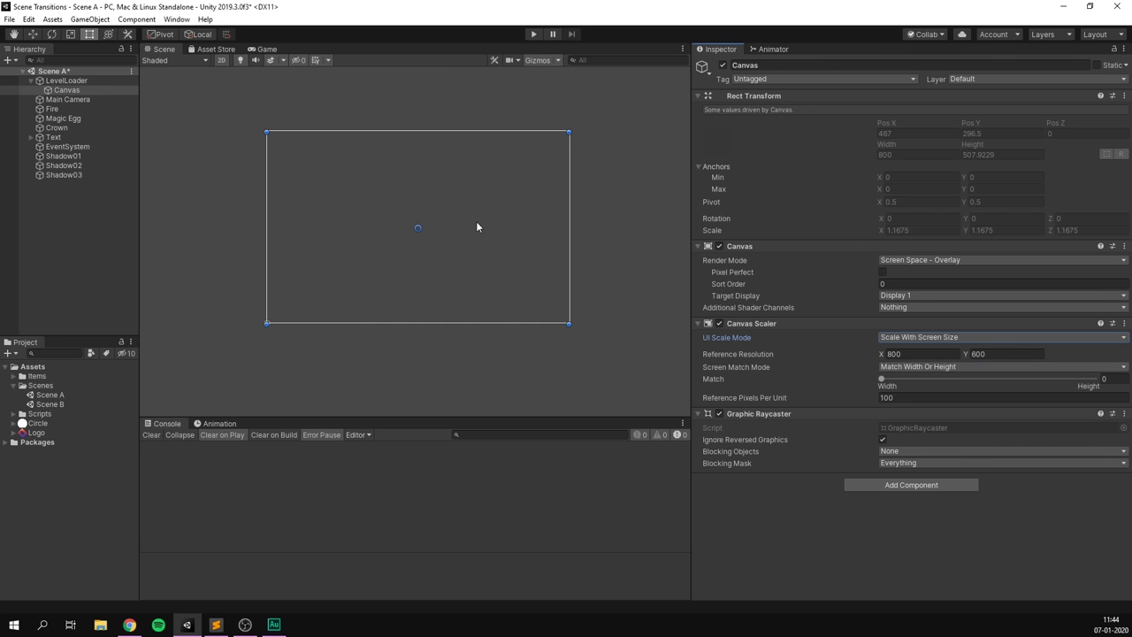
{"action": "left_click", "coordinate": [760, 65]}
{"action": "type", "text": "Crossfade"}
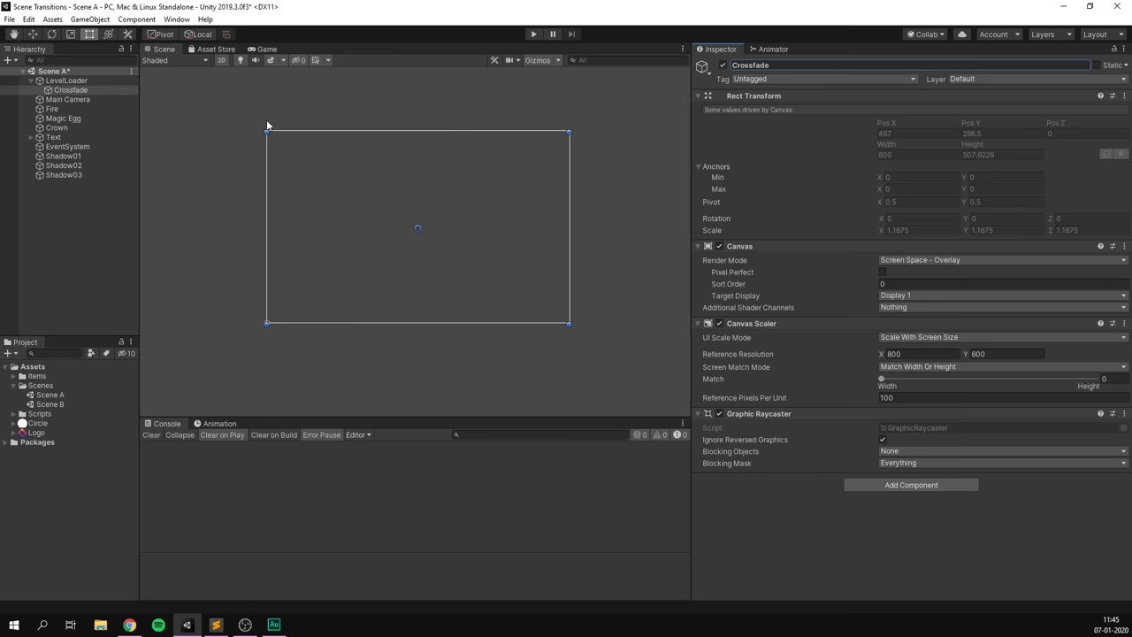
- Add a UI Image under Crossfade and stretch it over the whole canvas with the stretch-stretch preset
{"action": "right_click", "coordinate": [90, 90]}
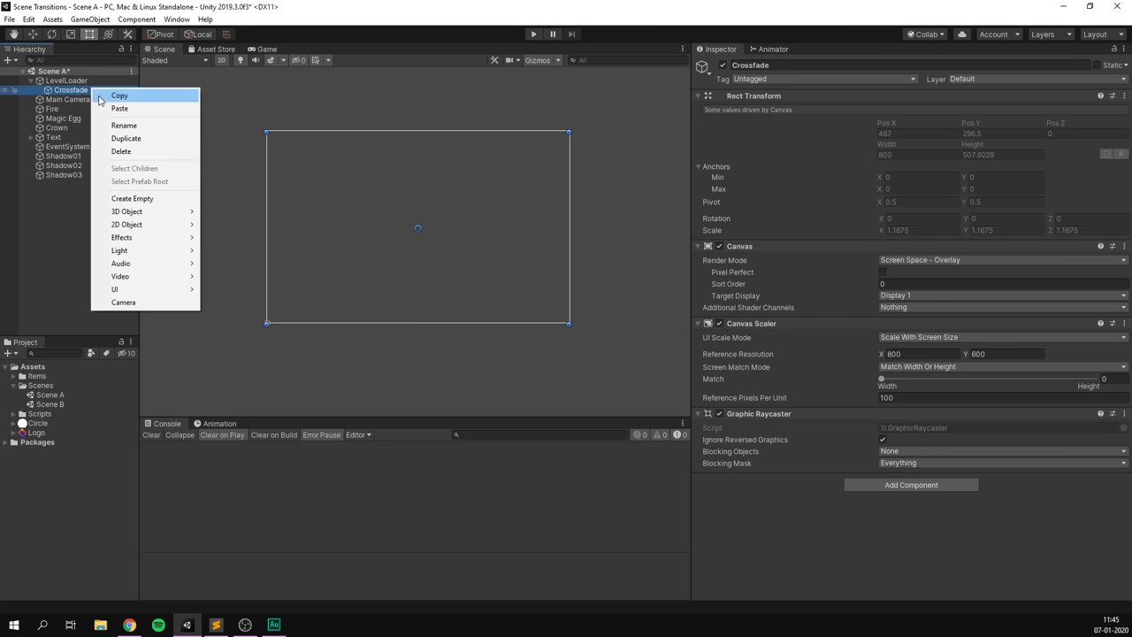
{"action": "mouse_move", "coordinate": [126, 294]}
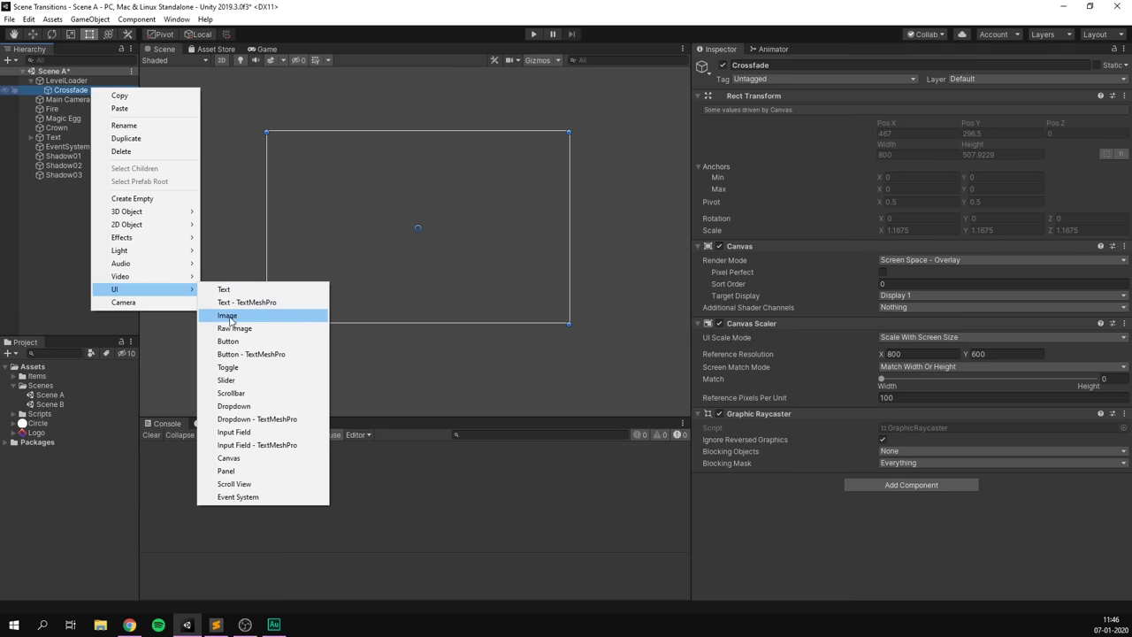
{"action": "left_click", "coordinate": [228, 314]}
{"action": "left_click_drag", "start_coordinate": [383, 228], "coordinate": [422, 228]}
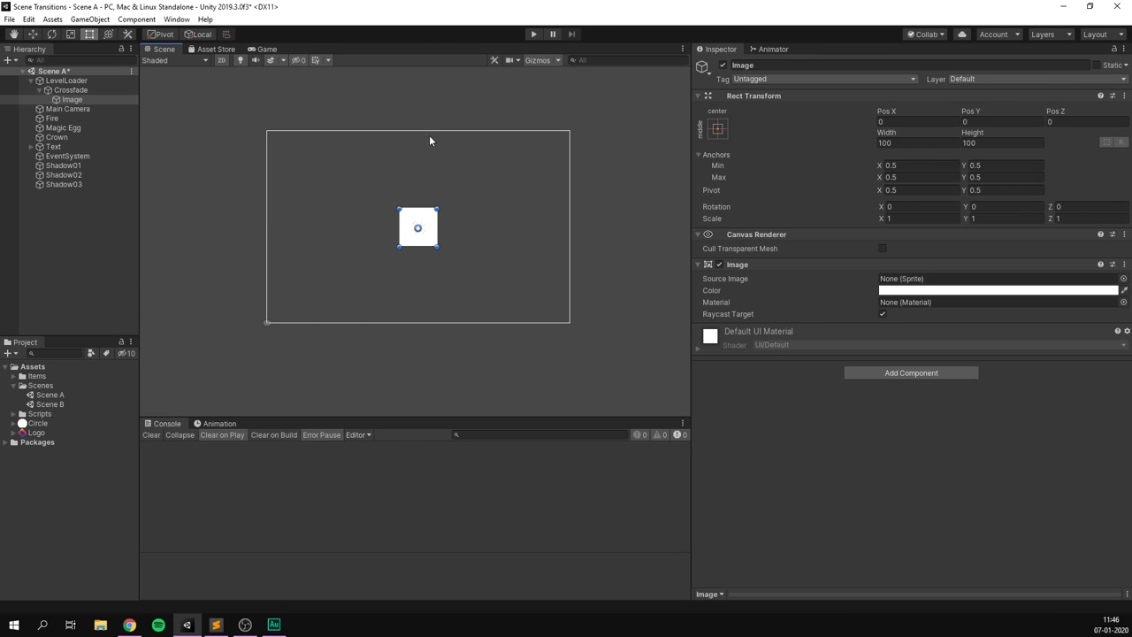
{"action": "left_click", "coordinate": [718, 128]}
{"action": "key", "text": "shift+alt"}
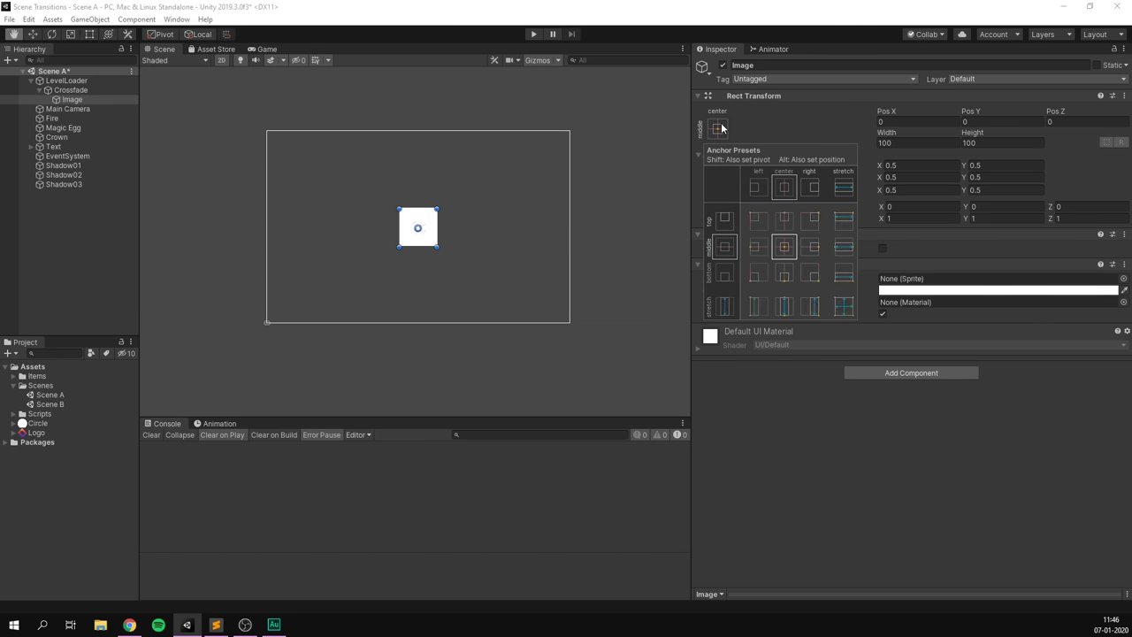
{"action": "left_click", "coordinate": [843, 307], "text": "alt+shift"}
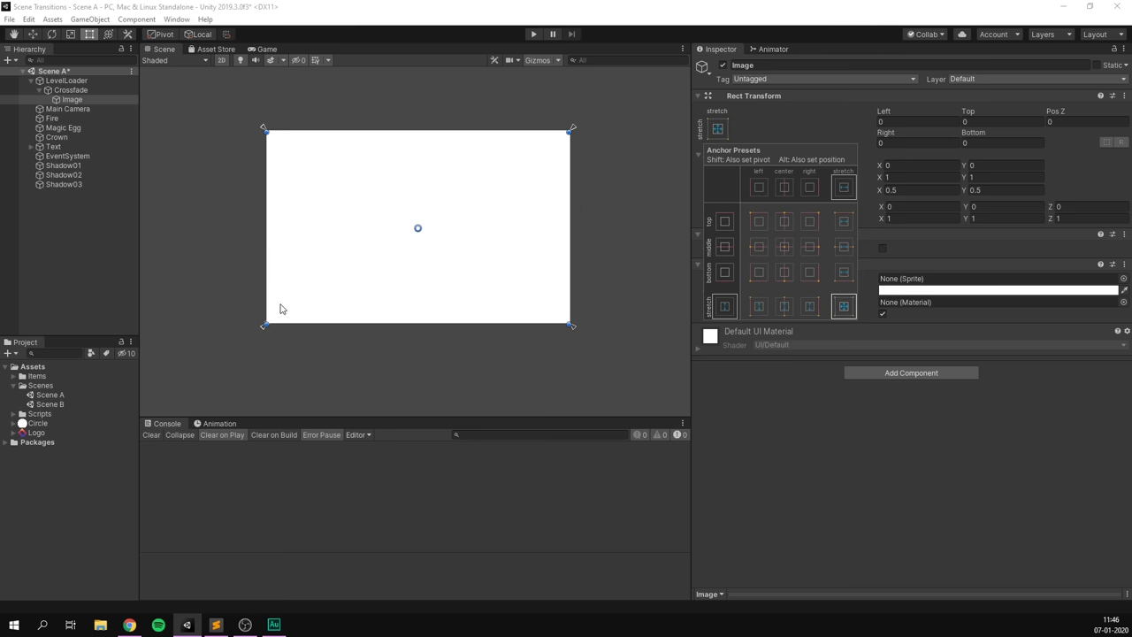
{"action": "left_click", "coordinate": [267, 54]}
- Preview the Image in the Game view and set its colour to black
{"action": "left_click", "coordinate": [265, 49]}
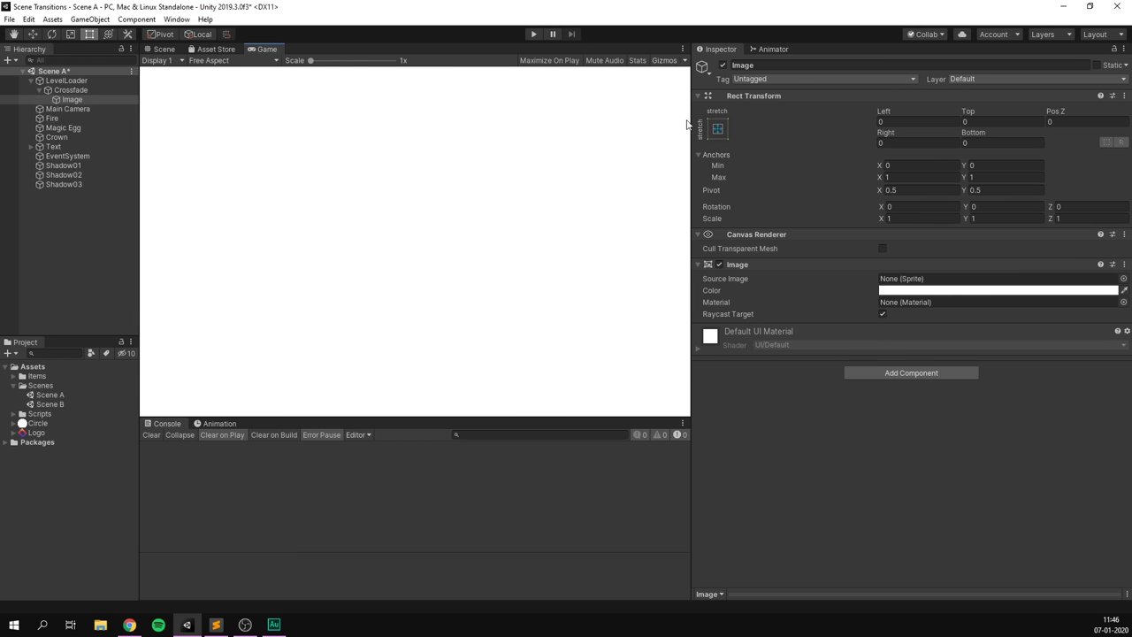
{"action": "left_click_drag", "start_coordinate": [686, 122], "coordinate": [504, 122]}
{"action": "left_click", "coordinate": [162, 51]}
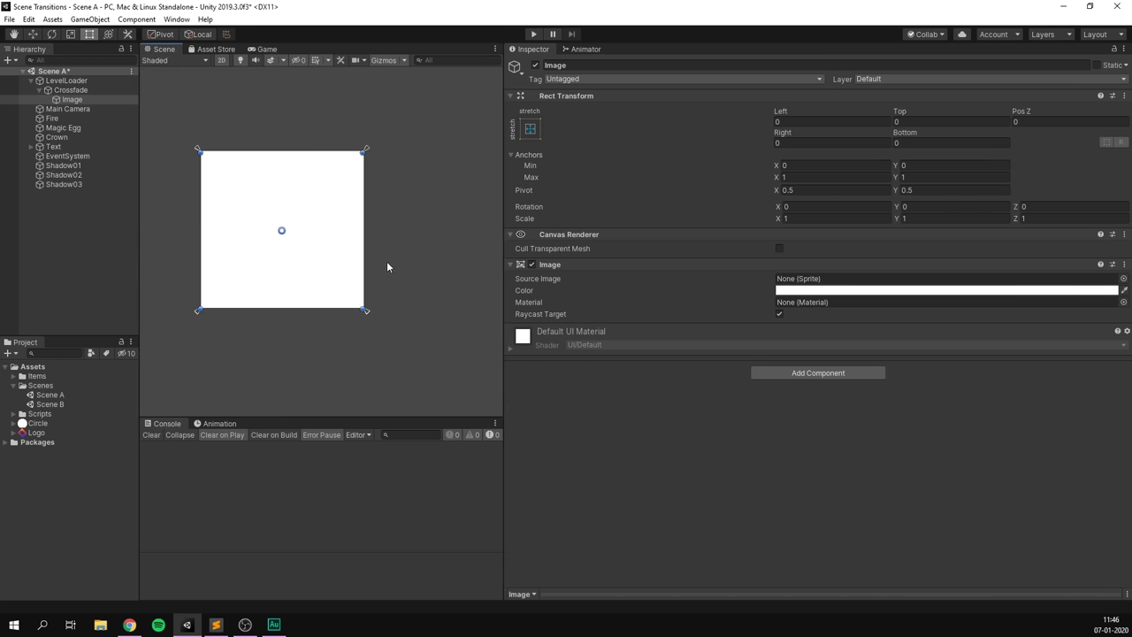
{"action": "left_click", "coordinate": [274, 50]}
{"action": "left_click_drag", "start_coordinate": [500, 151], "coordinate": [670, 151]}
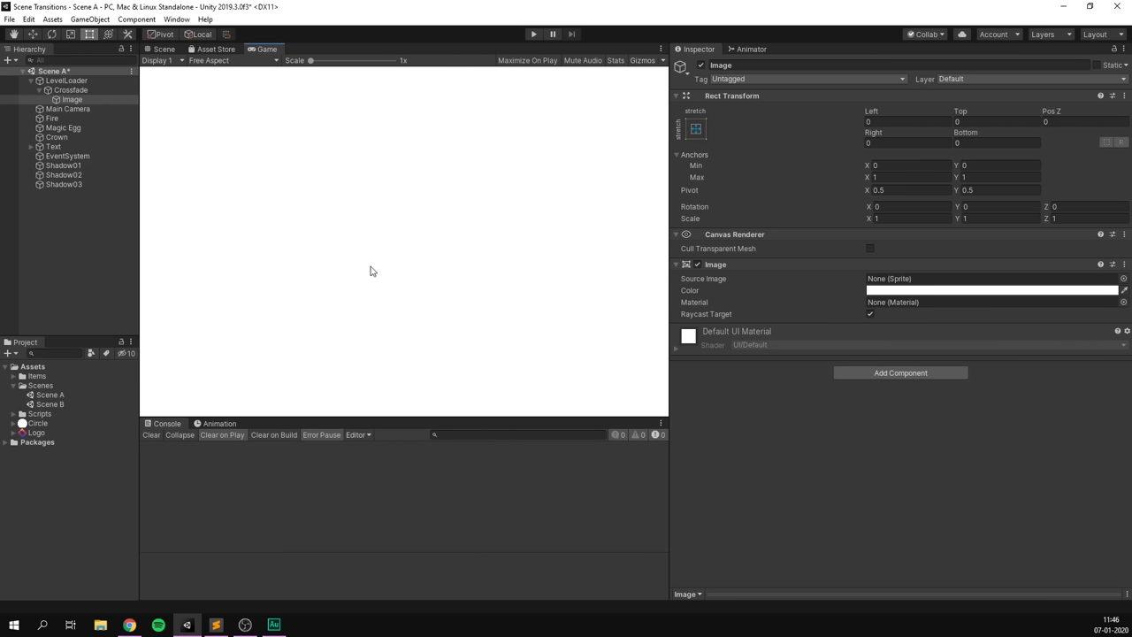
{"action": "left_click_drag", "start_coordinate": [597, 300], "coordinate": [557, 344]}
- Back in the Scene view, try a translucent alpha on the black Image, then restore it
{"action": "left_click", "coordinate": [659, 210]}
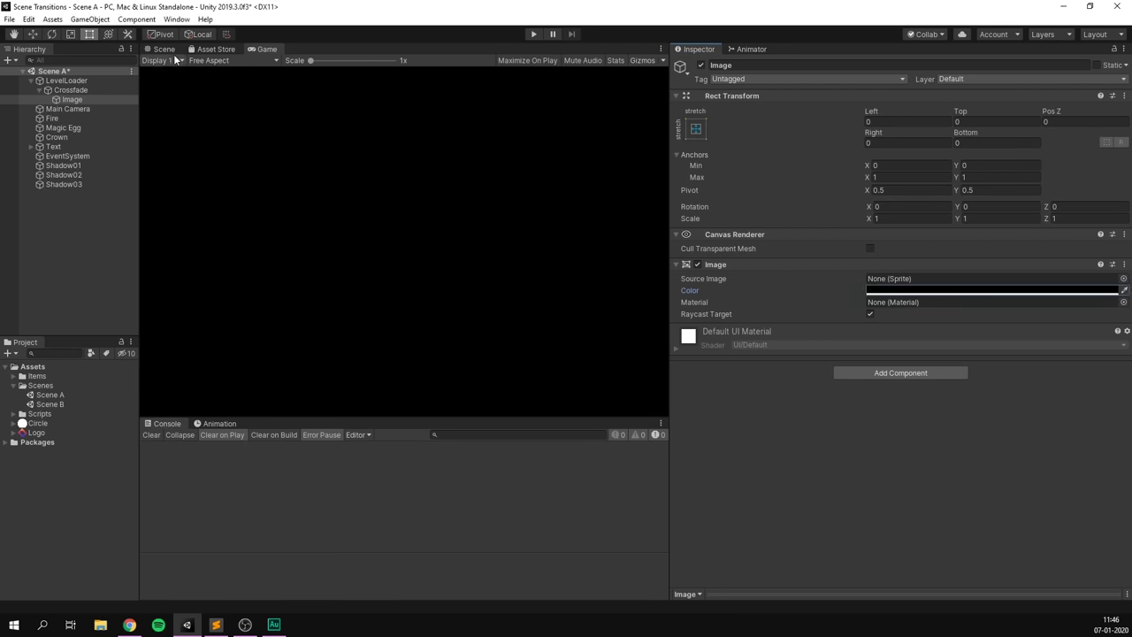
{"action": "left_click", "coordinate": [167, 49]}
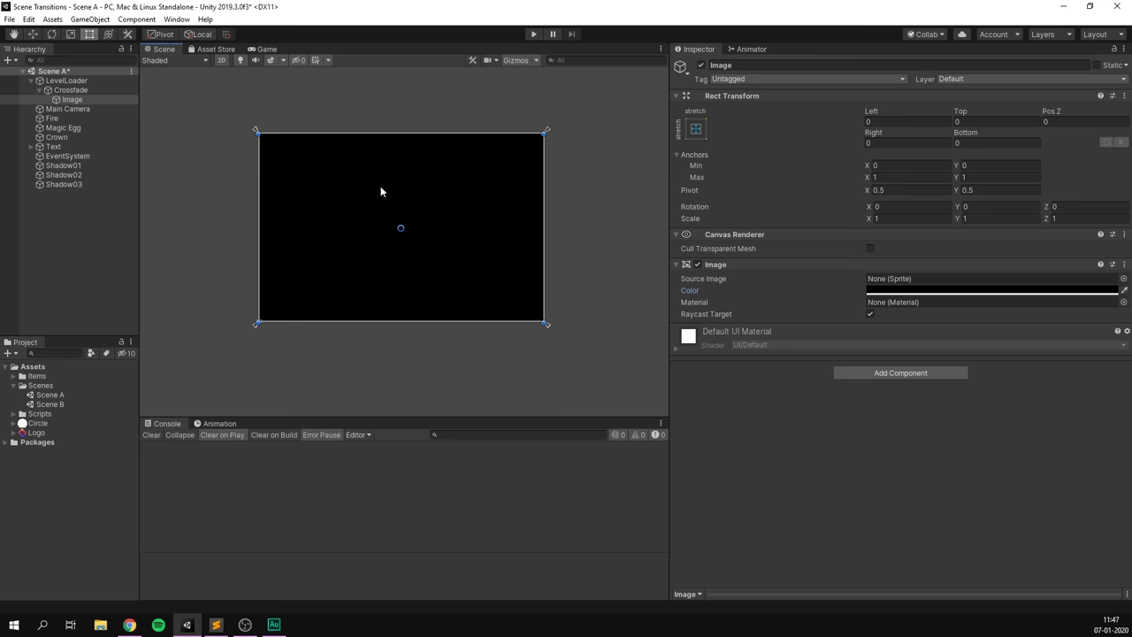
{"action": "left_click", "coordinate": [891, 291]}
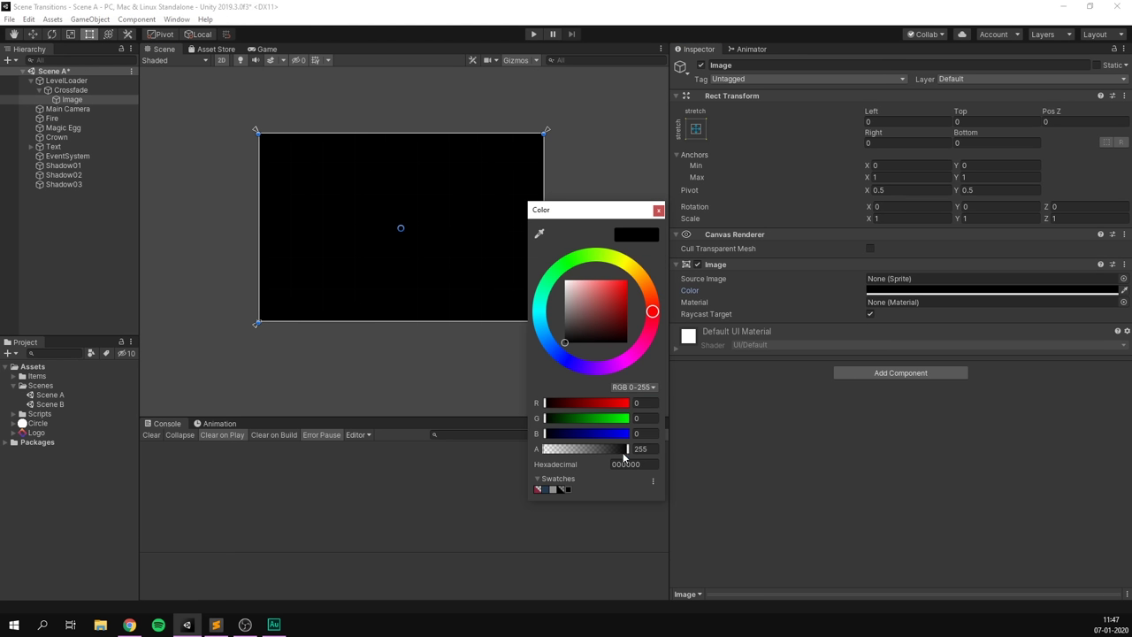
{"action": "mouse_move", "coordinate": [622, 452]}
{"action": "left_mouse_down"}
{"action": "mouse_move", "coordinate": [570, 455]}
{"action": "mouse_move", "coordinate": [630, 450]}
{"action": "left_mouse_up"}
{"action": "key", "text": "Return"}
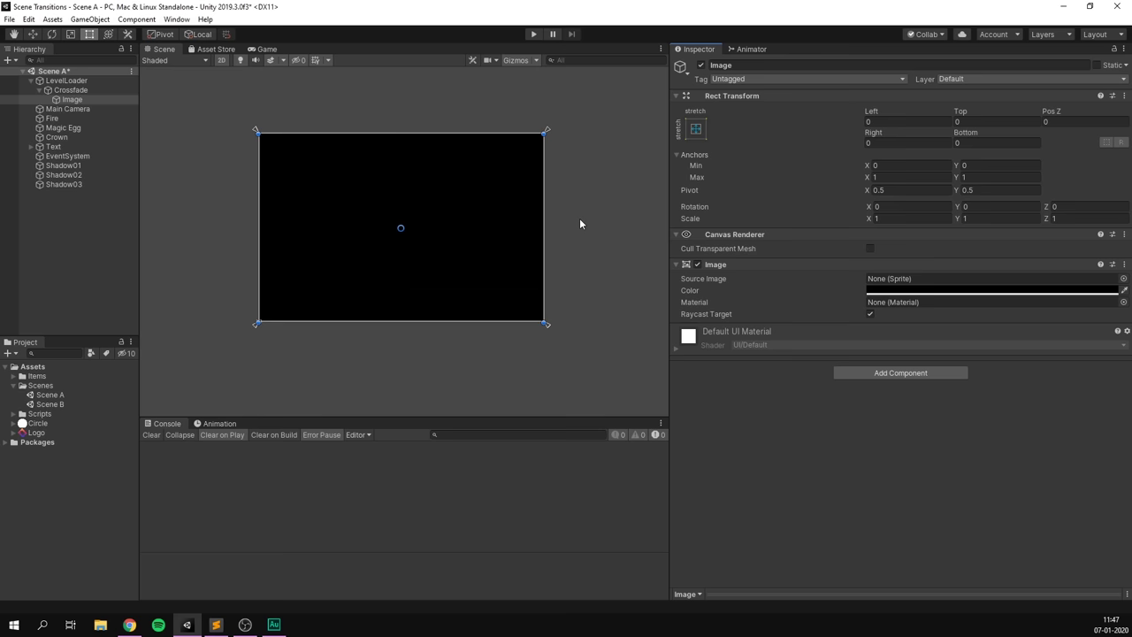
- Tint the Image red, then undo back to opaque black
{"action": "left_click", "coordinate": [893, 290]}
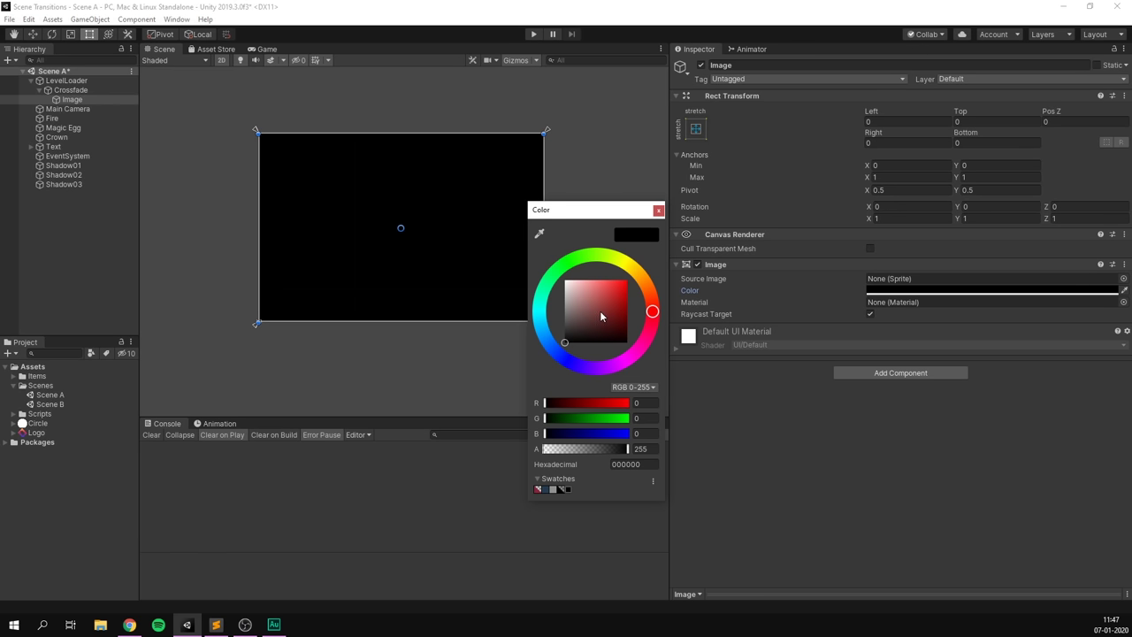
{"action": "left_click", "coordinate": [613, 307]}
{"action": "left_click", "coordinate": [658, 210]}
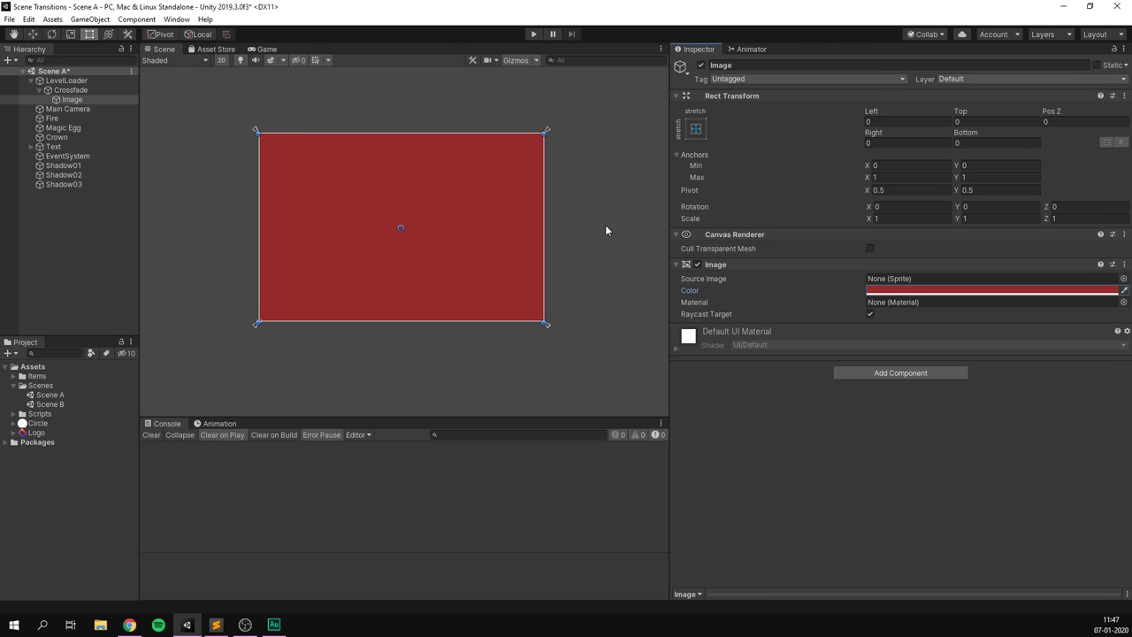
{"action": "key", "text": "ctrl+z"}
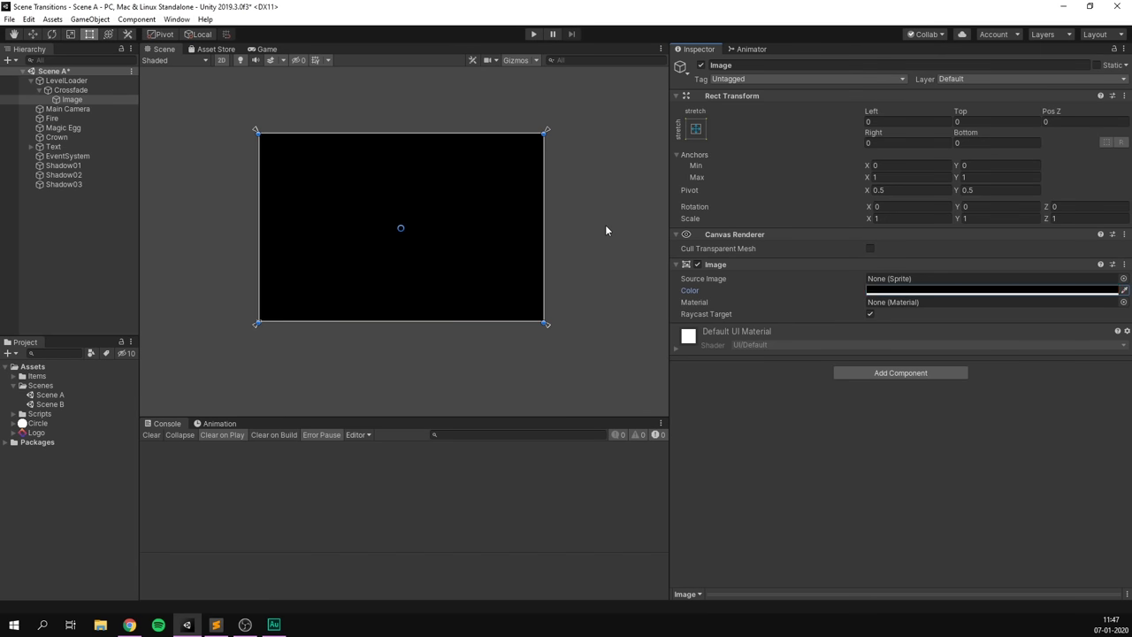
- Add a UI Text child to the Image reading 'Loading...'
{"action": "right_click", "coordinate": [94, 99]}
{"action": "mouse_move", "coordinate": [166, 307]}
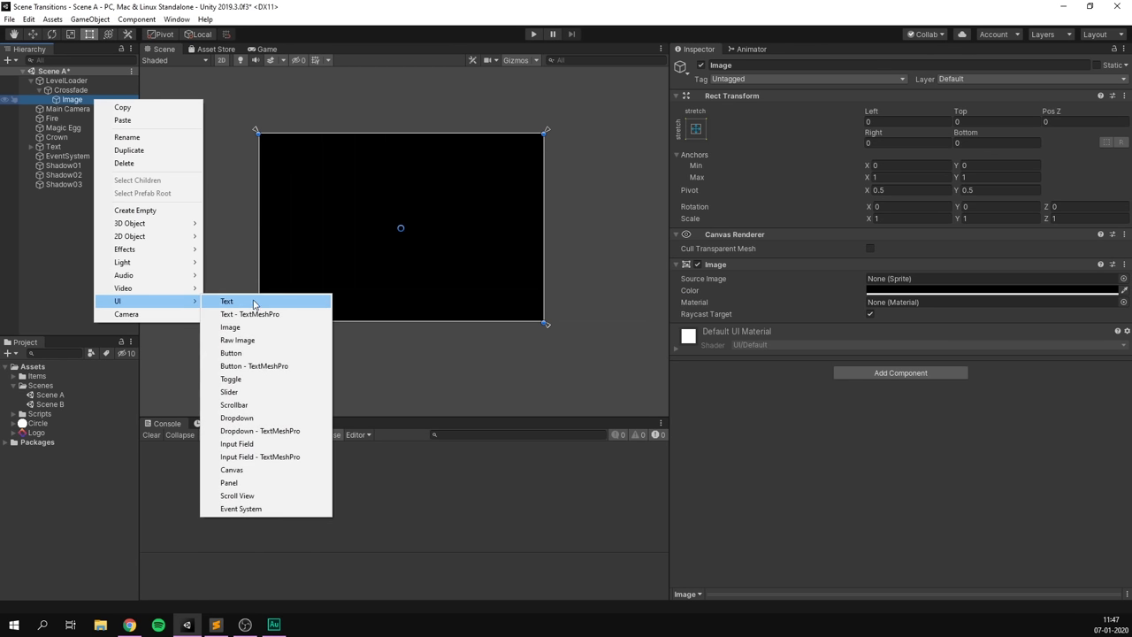
{"action": "left_click", "coordinate": [258, 301]}
{"action": "left_click", "coordinate": [741, 290]}
{"action": "type", "text": "Loading..."}
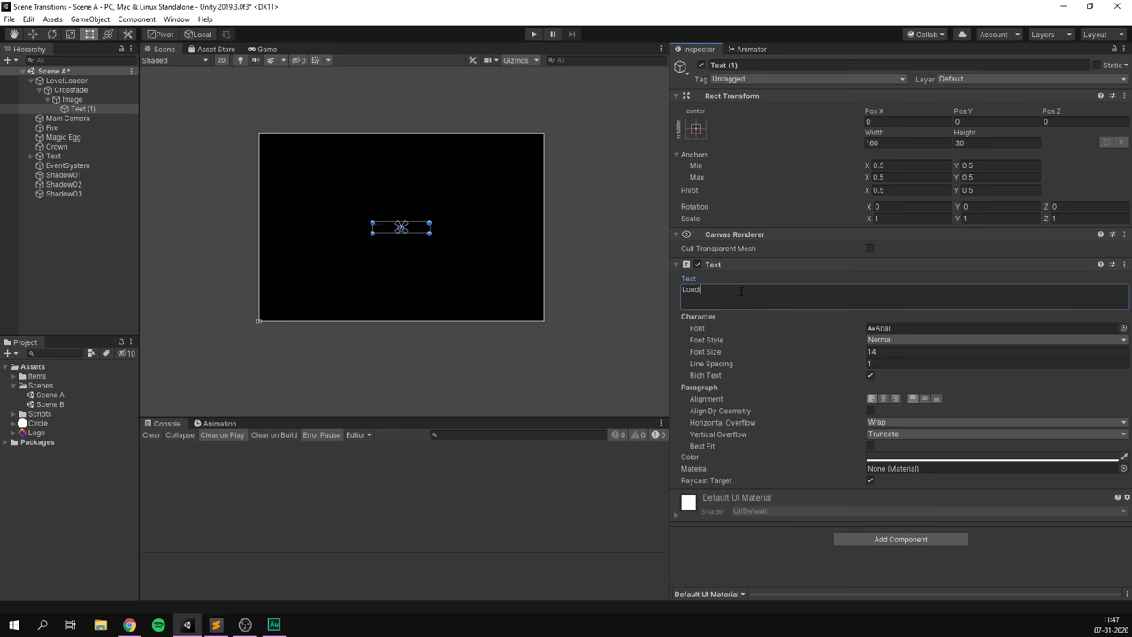
{"action": "left_click", "coordinate": [395, 210]}
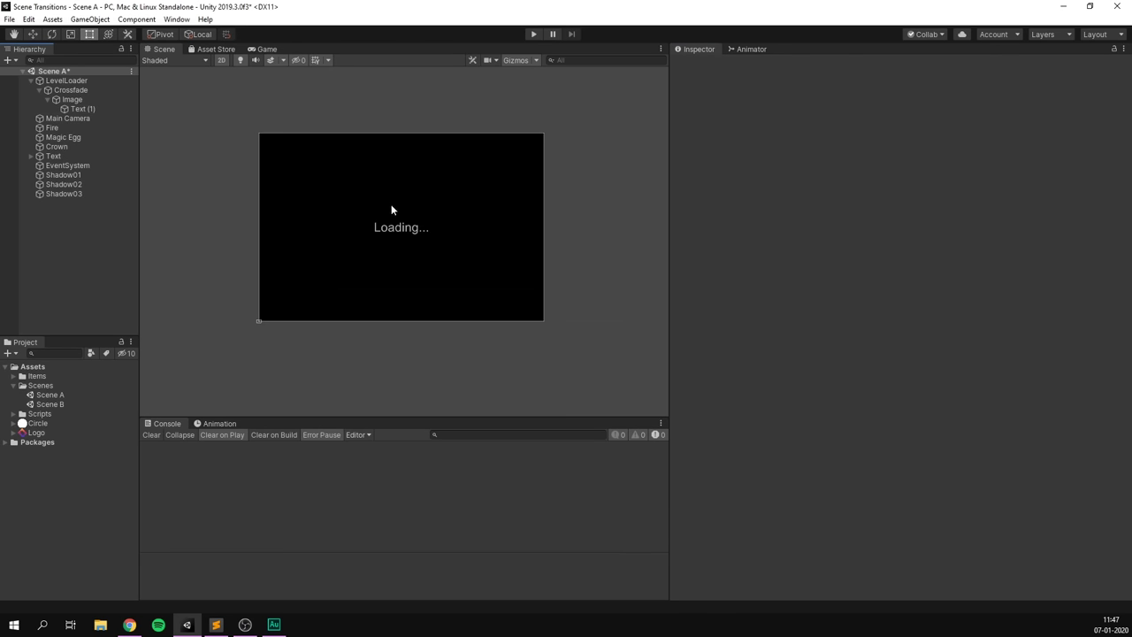
- Add a Canvas Group component to the Image and test fading it with its Alpha
{"action": "left_click", "coordinate": [74, 99]}
{"action": "left_click", "coordinate": [887, 291]}
{"action": "left_click_drag", "start_coordinate": [626, 450], "coordinate": [585, 449]}
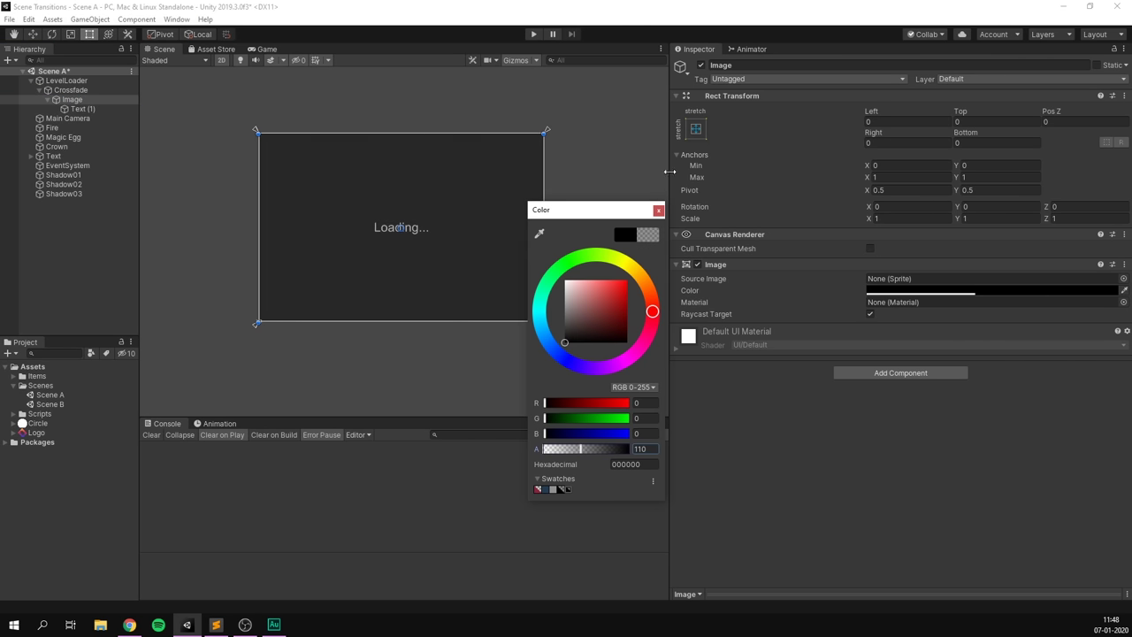
{"action": "left_click", "coordinate": [658, 210]}
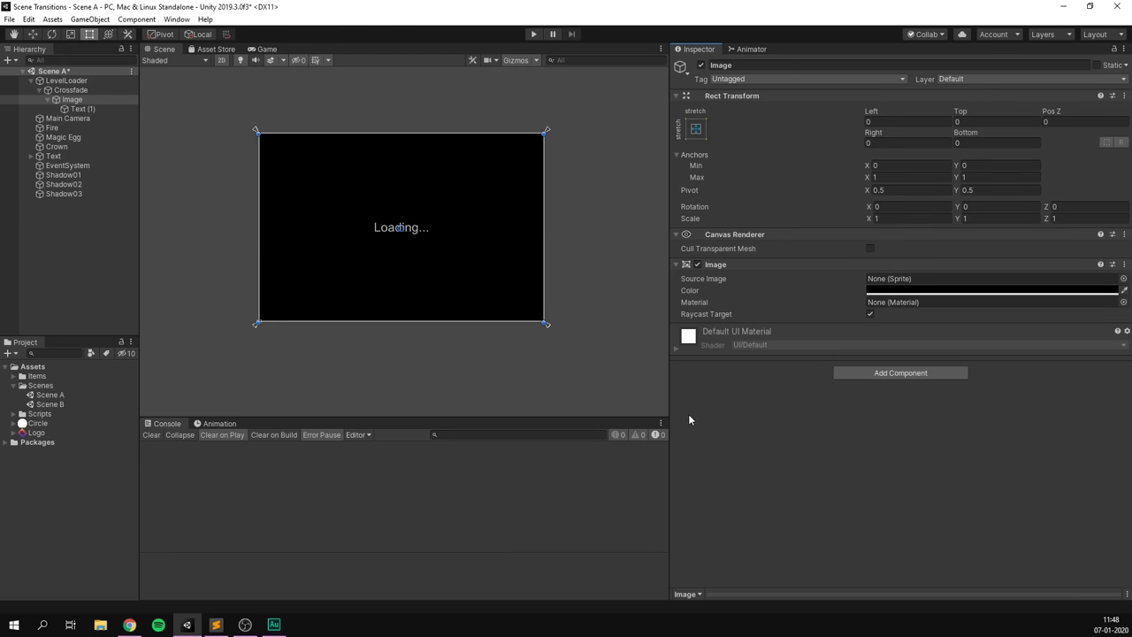
{"action": "left_click", "coordinate": [861, 373]}
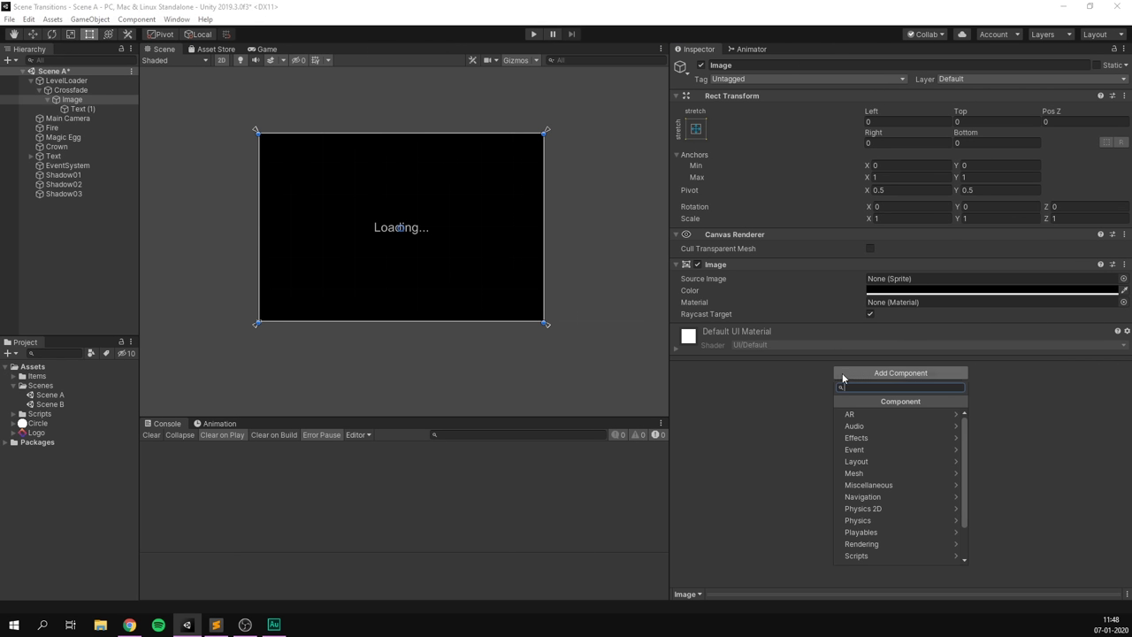
{"action": "type", "text": "canvas"}
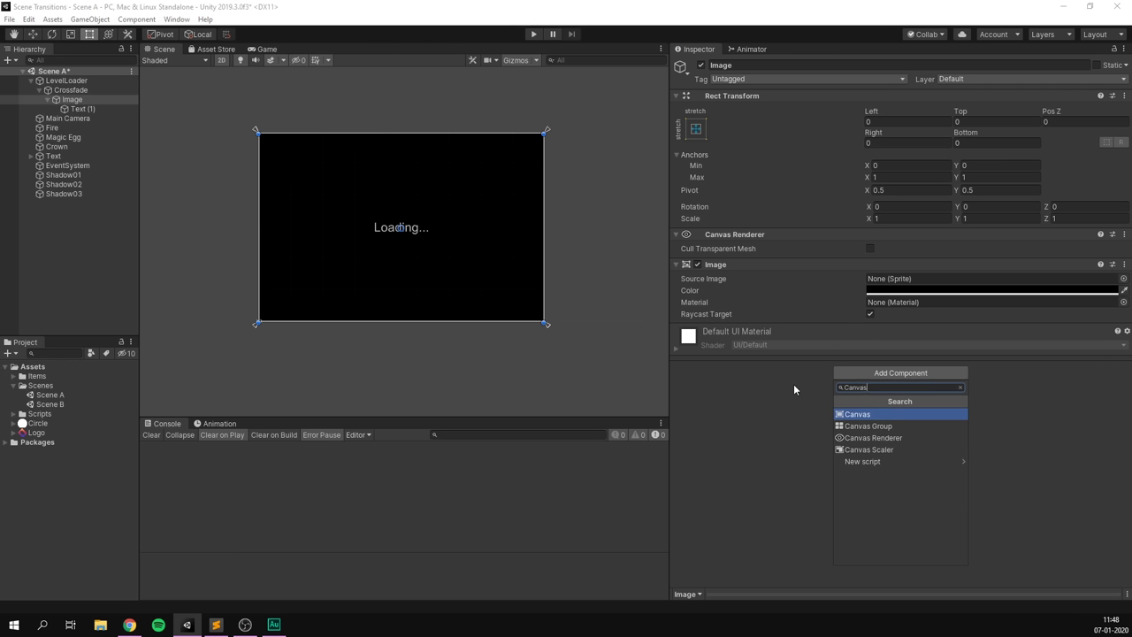
{"action": "key", "text": "Down"}
{"action": "key", "text": "Return"}
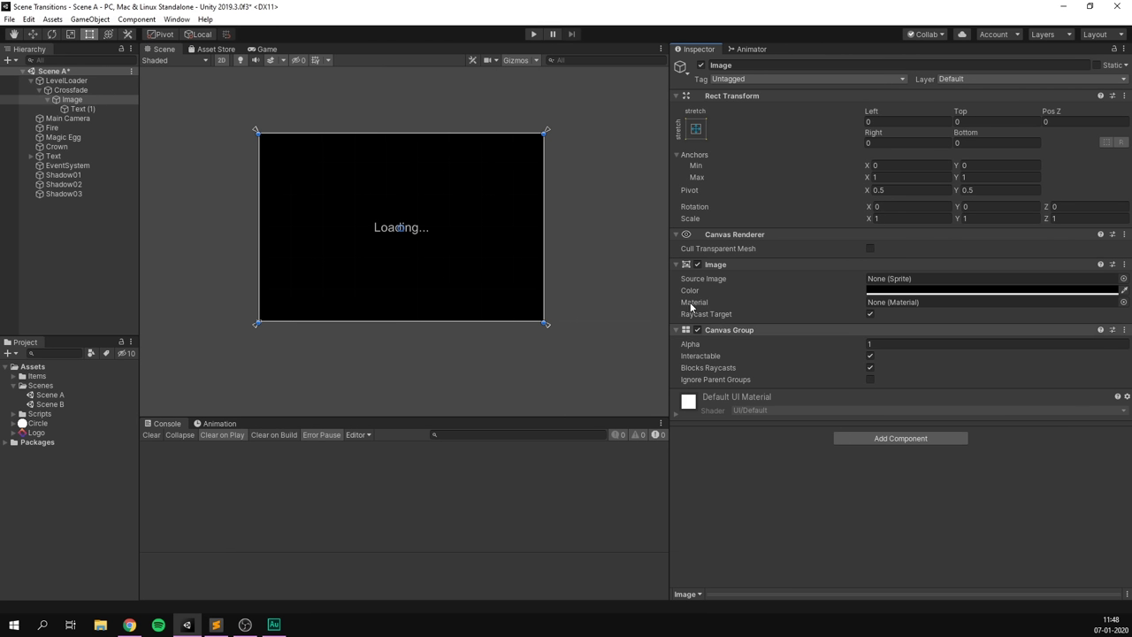
{"action": "mouse_move", "coordinate": [703, 345]}
{"action": "left_mouse_down"}
{"action": "mouse_move", "coordinate": [681, 355]}
{"action": "mouse_move", "coordinate": [719, 350]}
{"action": "left_mouse_up"}
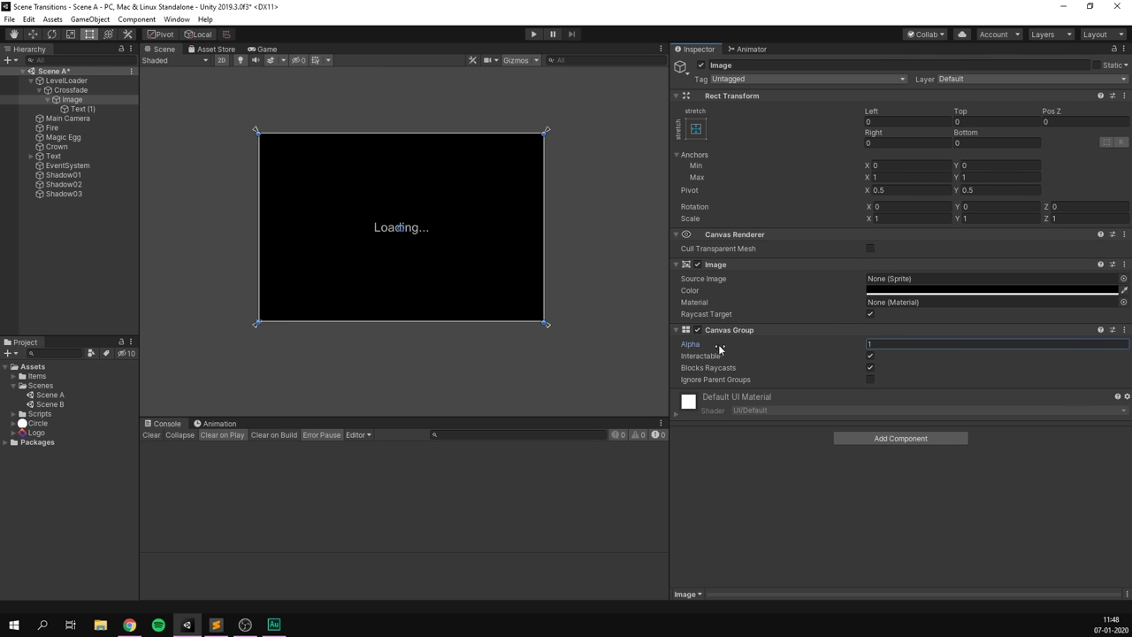
{"action": "left_click", "coordinate": [86, 109]}
- Delete the Loading... text, then open the Animation window for Crossfade and start a new clip
{"action": "key", "text": "Delete"}
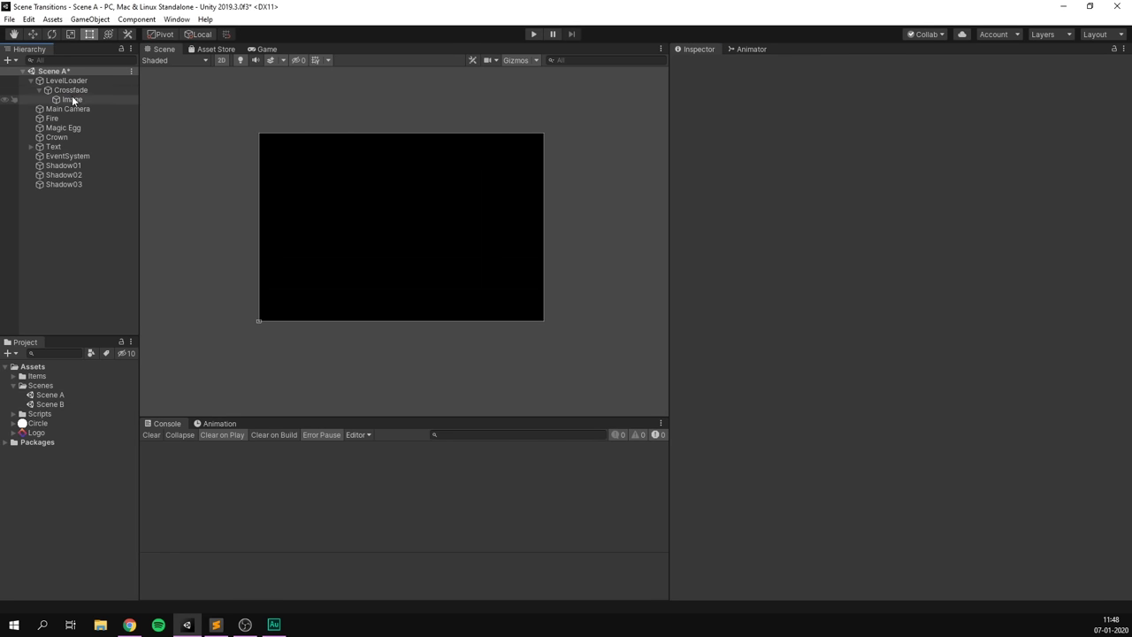
{"action": "left_click", "coordinate": [66, 91]}
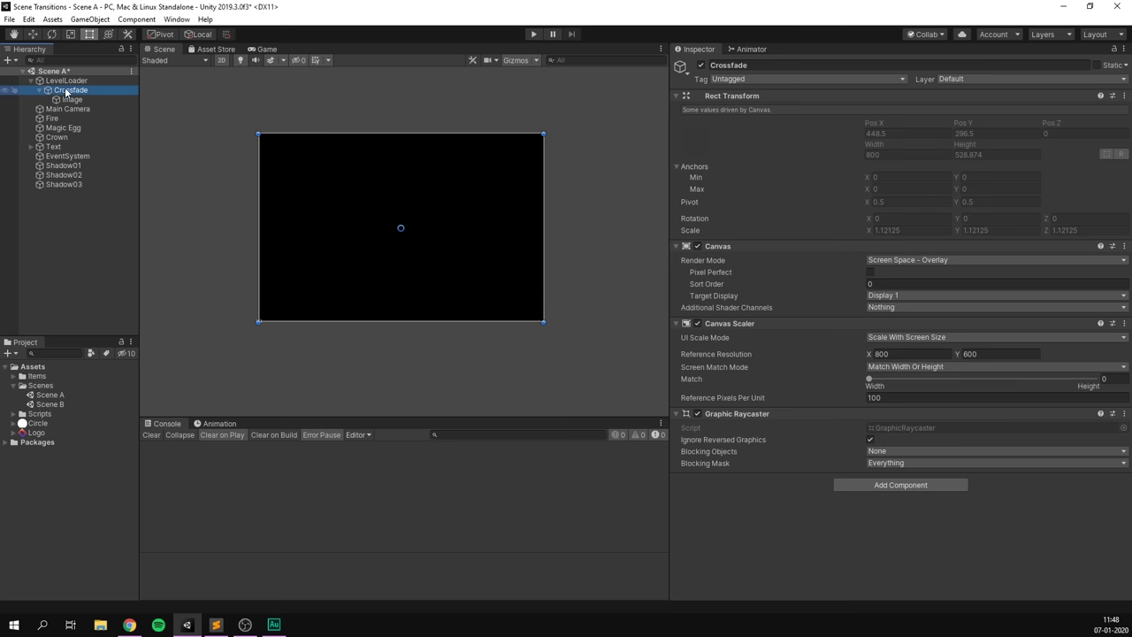
{"action": "left_click", "coordinate": [176, 19]}
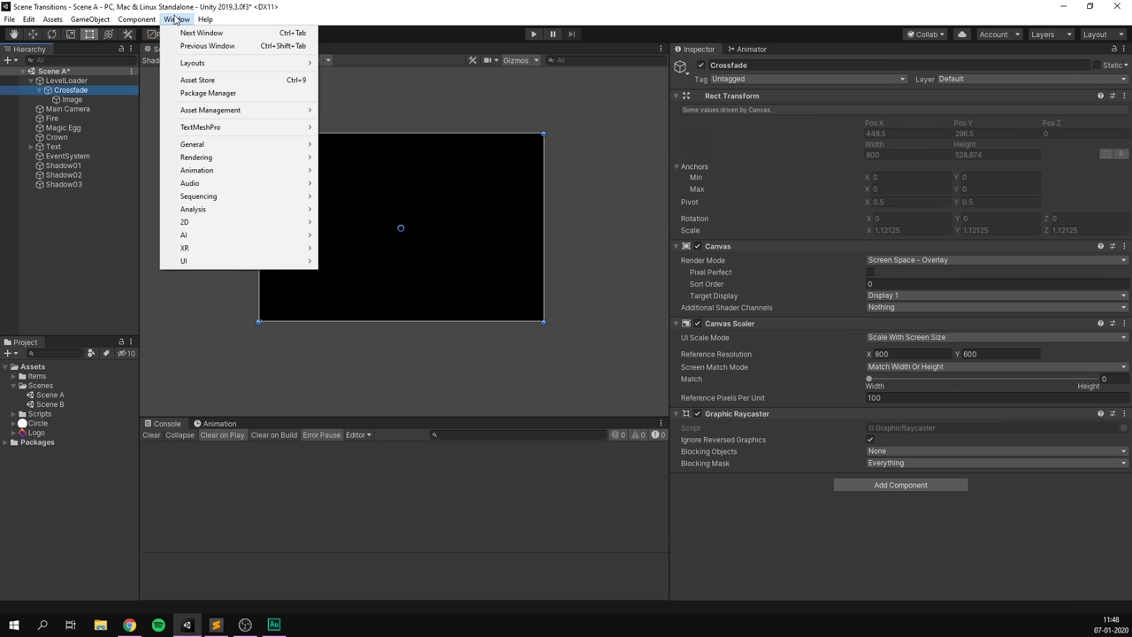
{"action": "mouse_move", "coordinate": [218, 171]}
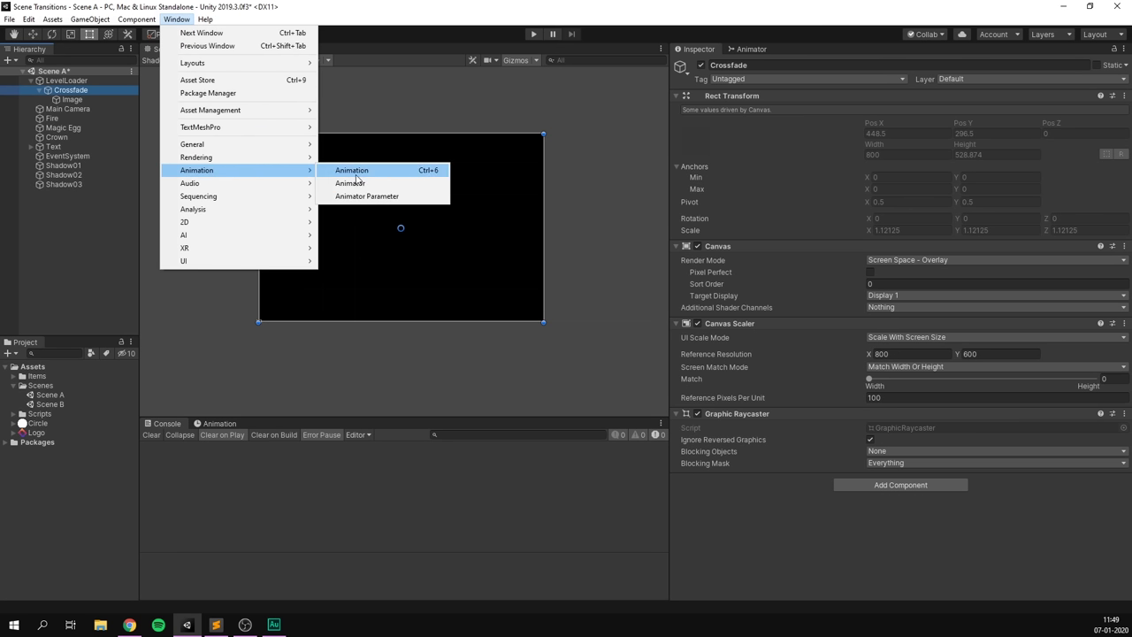
{"action": "left_click", "coordinate": [374, 172]}
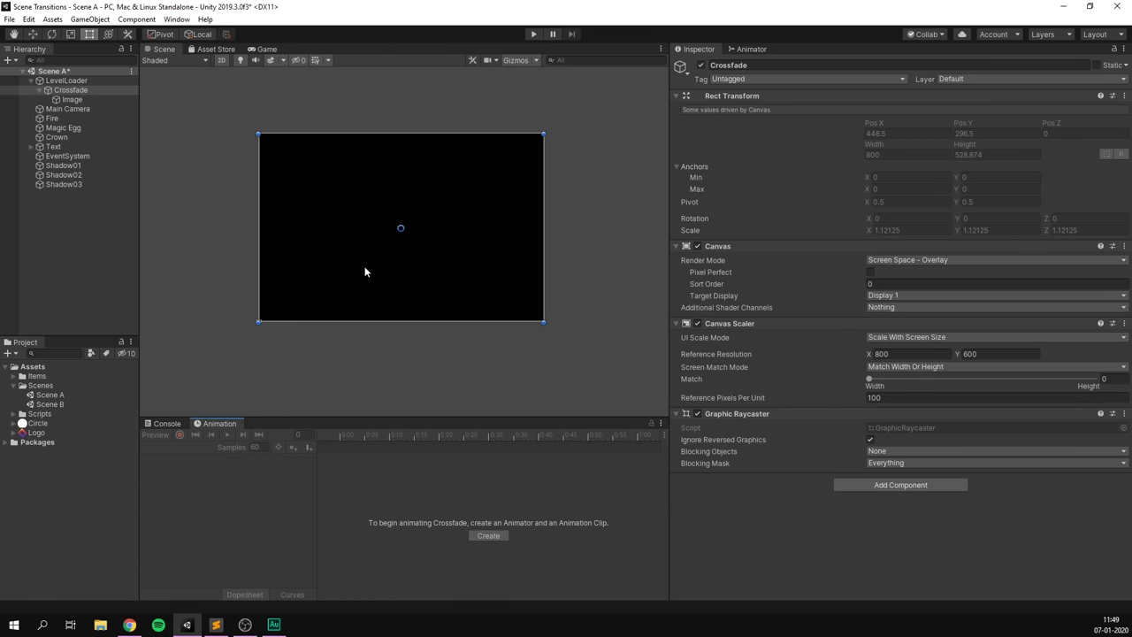
{"action": "left_click", "coordinate": [492, 537]}
- Create an Animations folder in Assets and name the new clip Crossfade_End
{"action": "right_click", "coordinate": [156, 187]}
{"action": "mouse_move", "coordinate": [265, 343]}
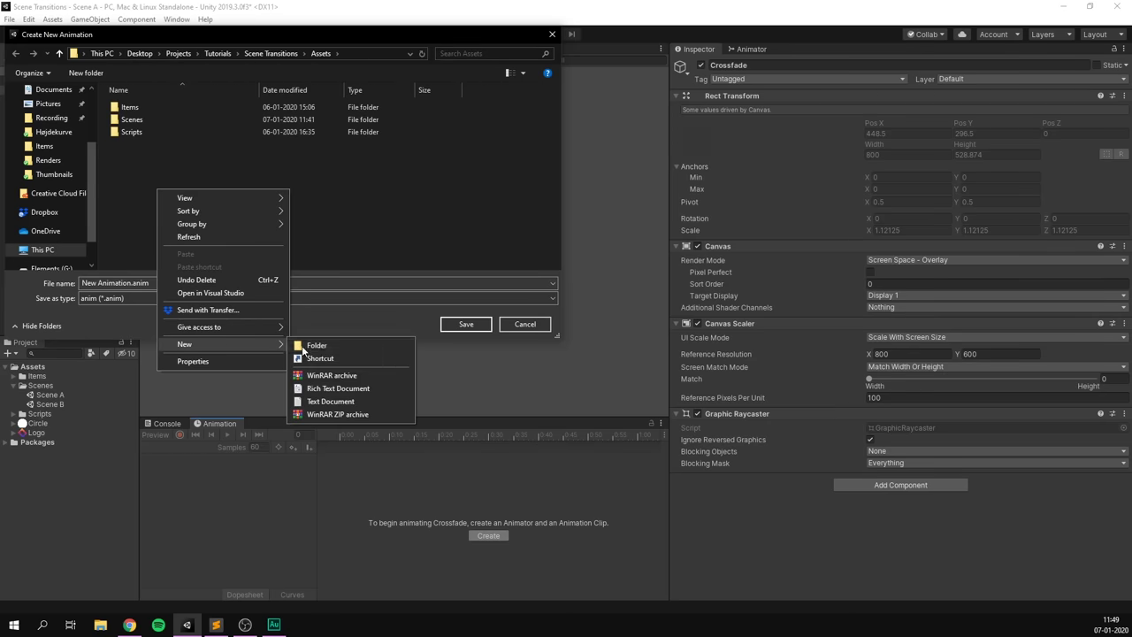
{"action": "left_click", "coordinate": [305, 346]}
{"action": "type", "text": "Animations"}
{"action": "key", "text": "Return"}
{"action": "key", "text": "Return"}
{"action": "left_click", "coordinate": [110, 283]}
{"action": "type", "text": "Crossfade"}
{"action": "type", "text": "_"}
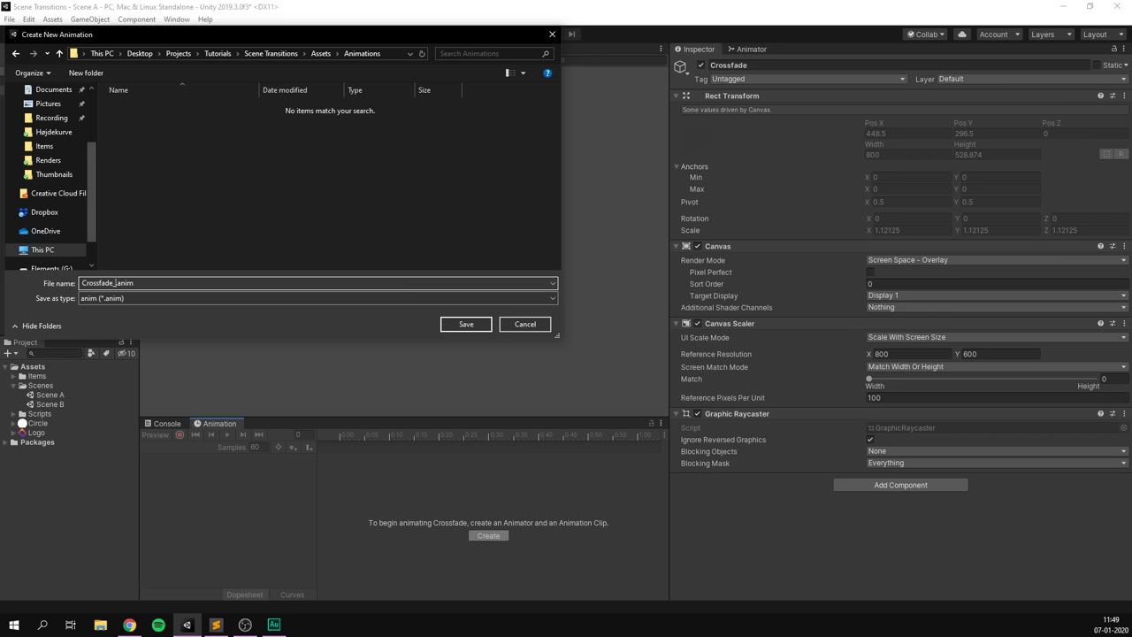
{"action": "type", "text": "Start"}
{"action": "key", "text": "BackSpace"}
{"action": "key", "text": "BackSpace"}
{"action": "key", "text": "BackSpace"}
{"action": "key", "text": "BackSpace"}
{"action": "key", "text": "BackSpace"}
{"action": "type", "text": "End"}
- Save the clip and record Canvas Group Alpha fading from 1 to 0 by frame 60, then preview it
{"action": "left_click", "coordinate": [466, 325]}
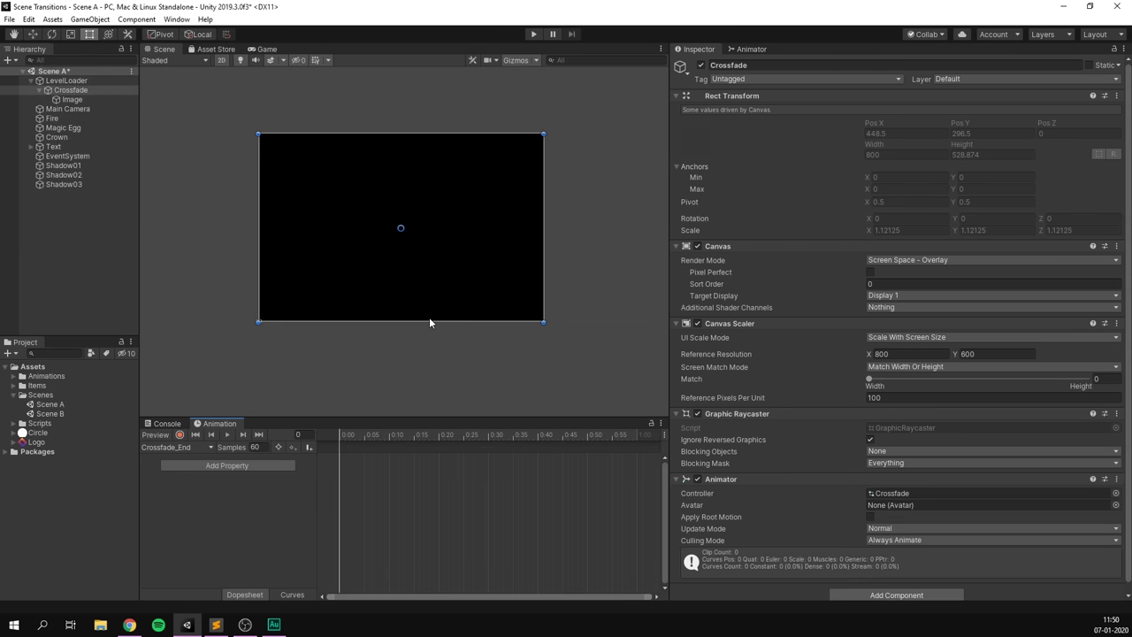
{"action": "left_click", "coordinate": [180, 435]}
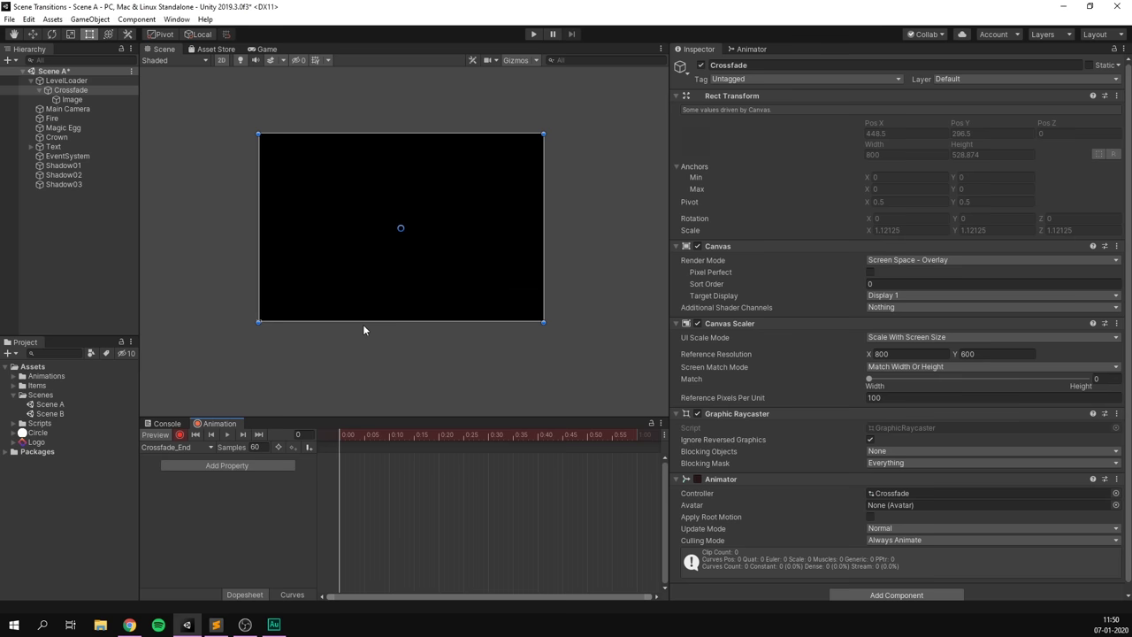
{"action": "left_click_drag", "start_coordinate": [348, 433], "coordinate": [636, 438]}
{"action": "left_click", "coordinate": [97, 99]}
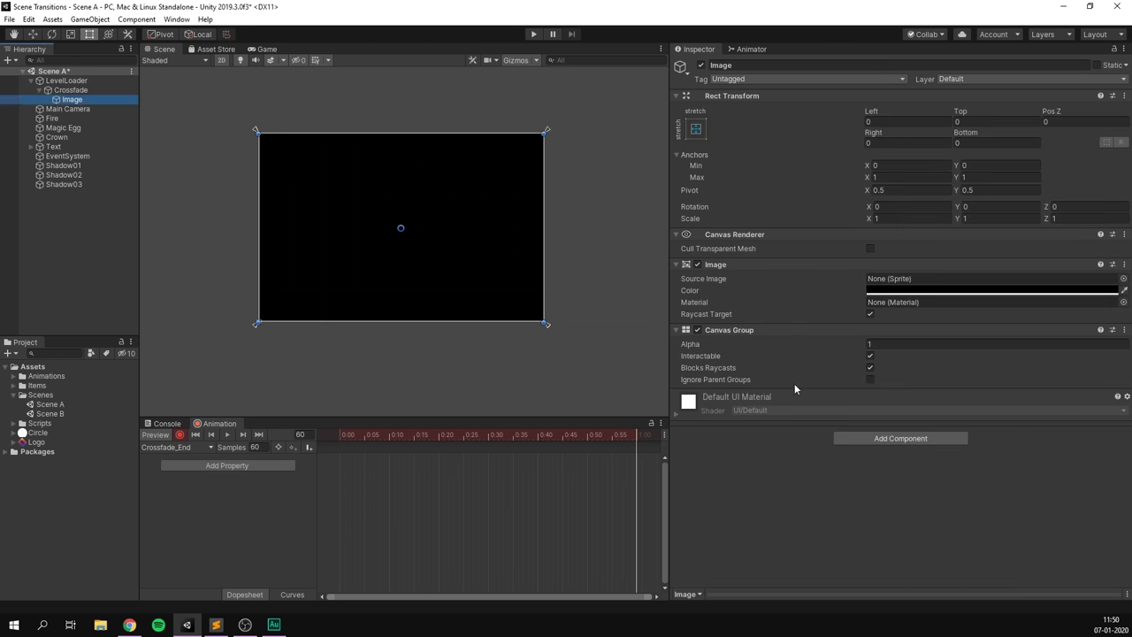
{"action": "left_click_drag", "start_coordinate": [704, 348], "coordinate": [646, 344]}
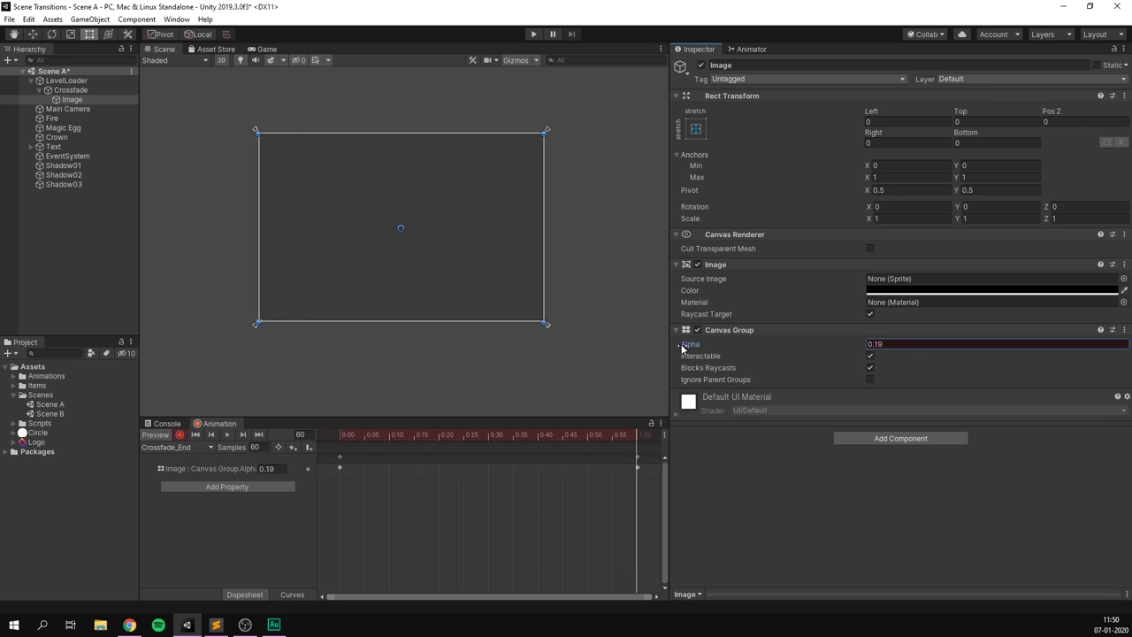
{"action": "left_click", "coordinate": [636, 437]}
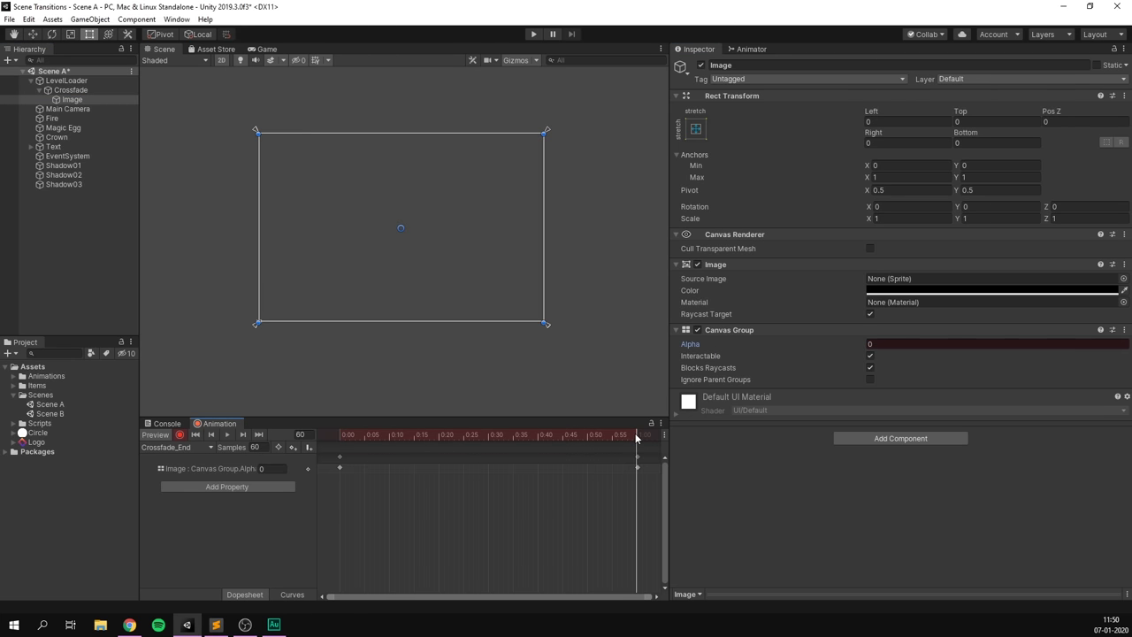
{"action": "left_click_drag", "start_coordinate": [636, 437], "coordinate": [339, 435]}
{"action": "left_click", "coordinate": [228, 435]}
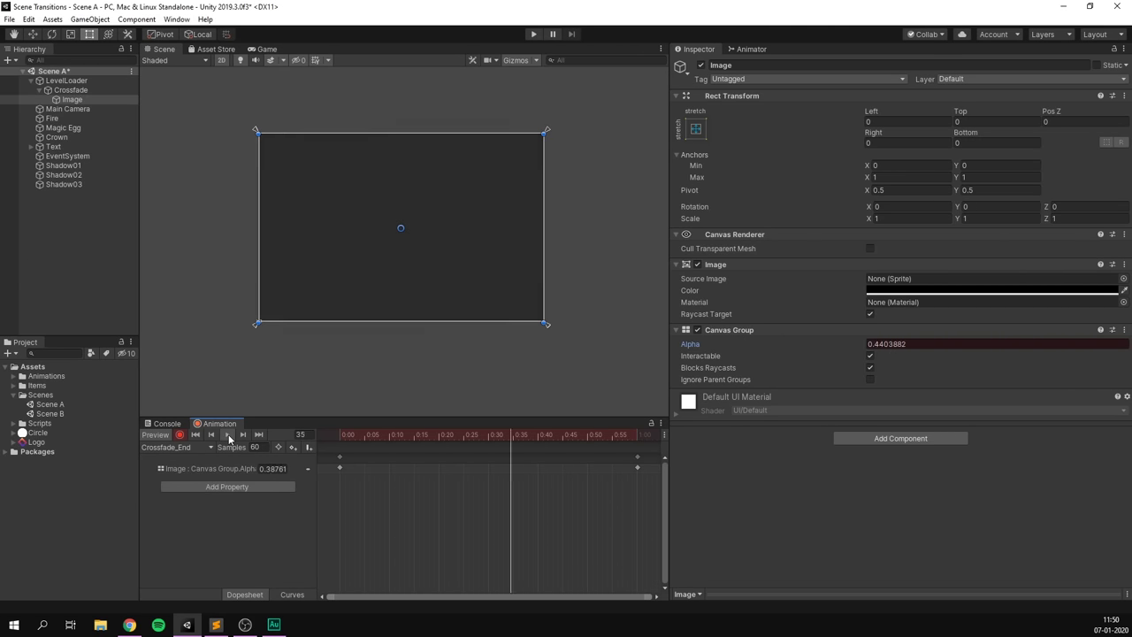
{"action": "left_click", "coordinate": [228, 435]}
- At frame 60, untick Interactable and Blocks Raycasts, then select all keyframes
{"action": "left_click_drag", "start_coordinate": [375, 433], "coordinate": [635, 449]}
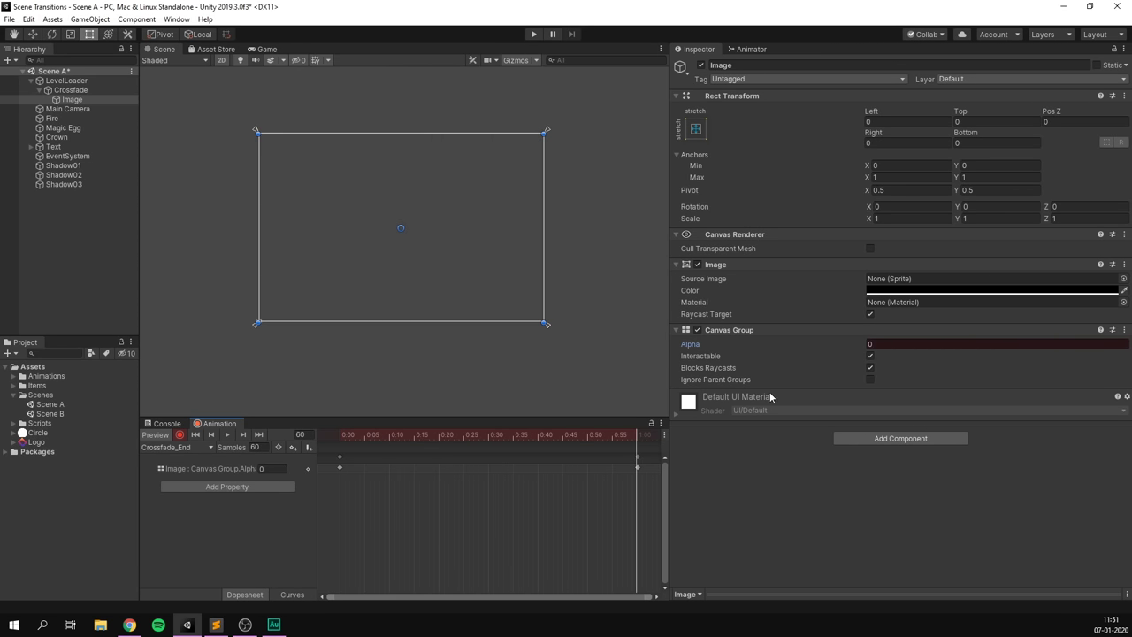
{"action": "left_click", "coordinate": [870, 355]}
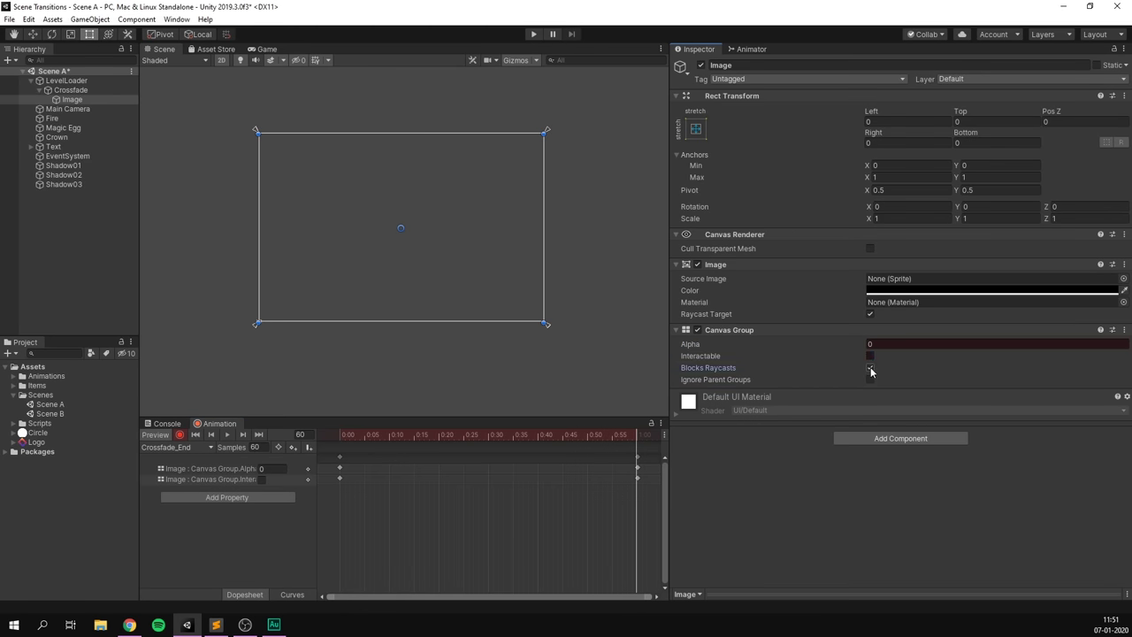
{"action": "left_click", "coordinate": [870, 367]}
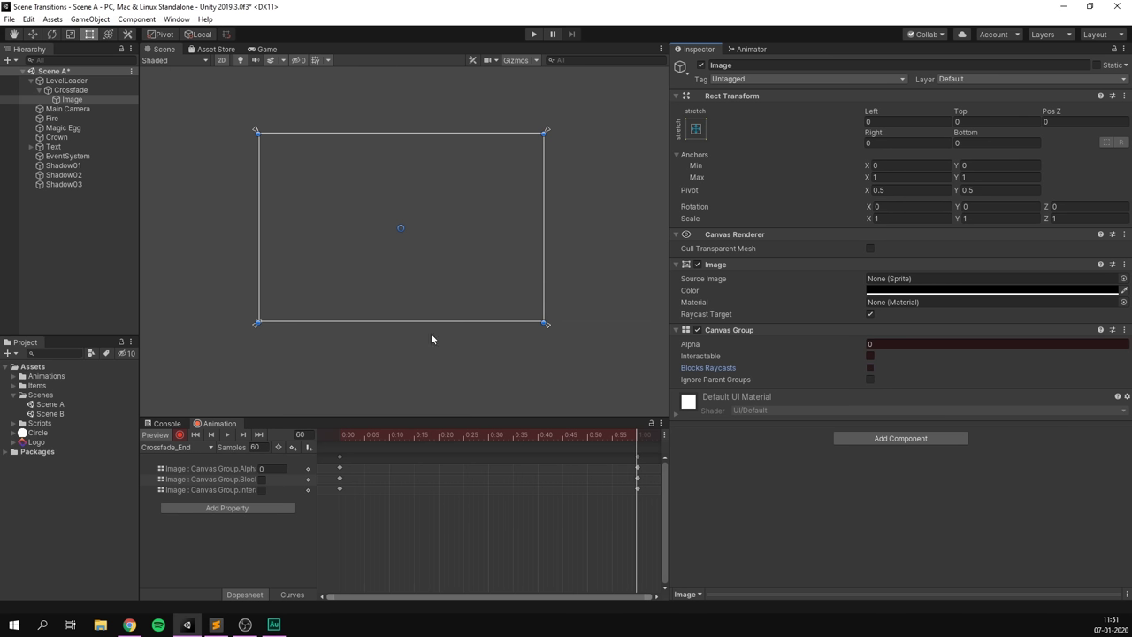
{"action": "left_click_drag", "start_coordinate": [655, 513], "coordinate": [302, 372]}
- Create a new animation clip saved as Crossfade_Start.anim
{"action": "left_click", "coordinate": [168, 448]}
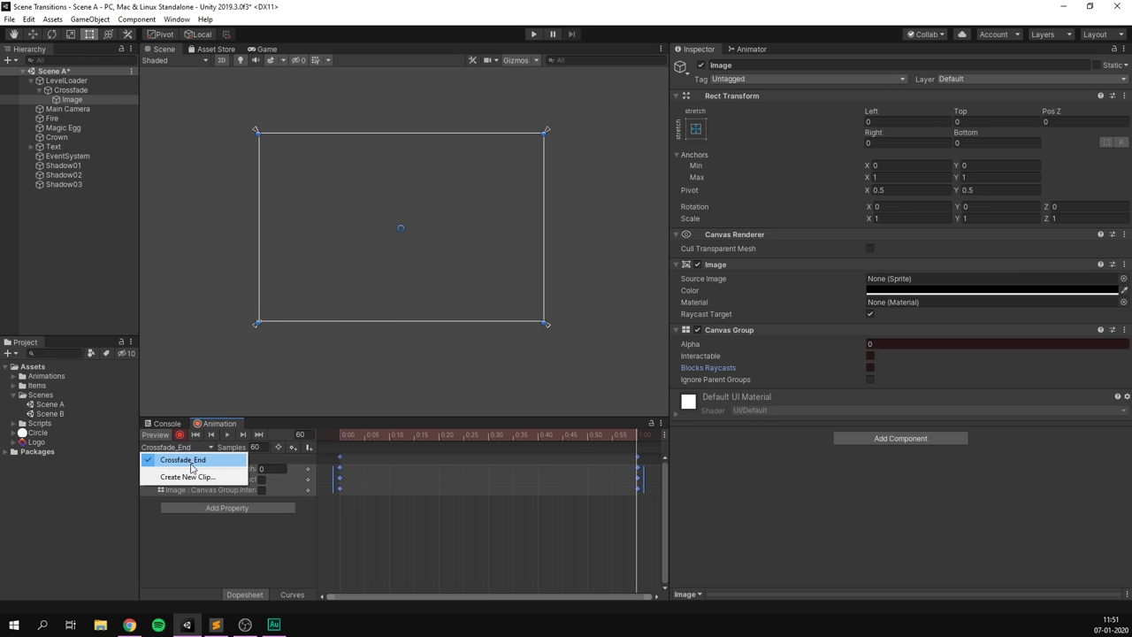
{"action": "left_click", "coordinate": [181, 474]}
{"action": "left_click", "coordinate": [145, 110]}
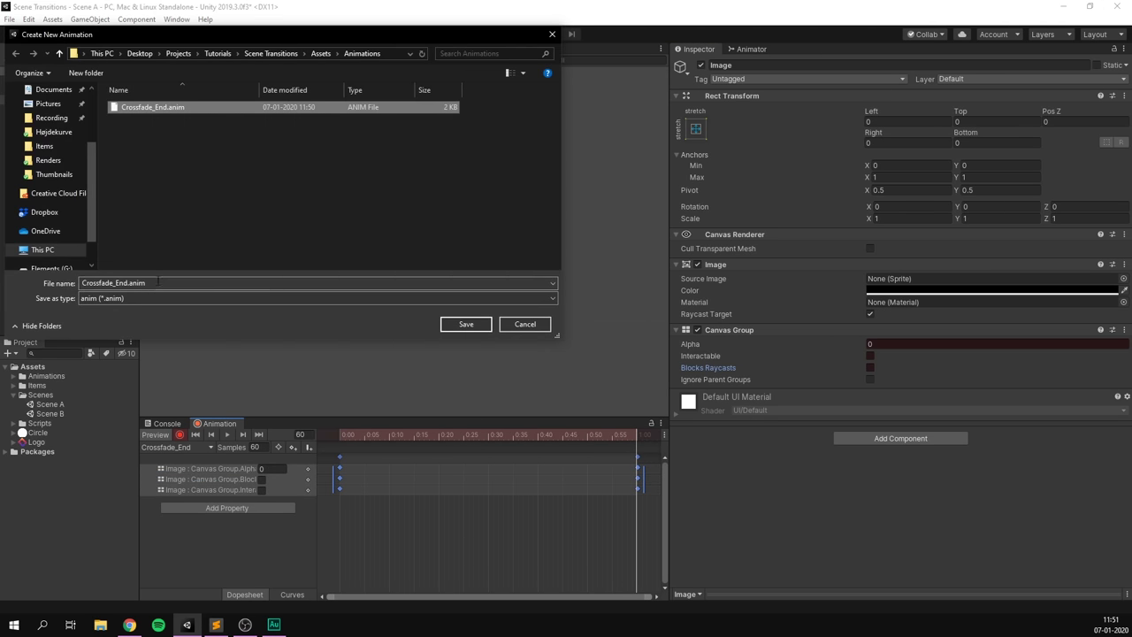
{"action": "left_click_drag", "start_coordinate": [115, 283], "coordinate": [128, 283]}
{"action": "type", "text": "Start"}
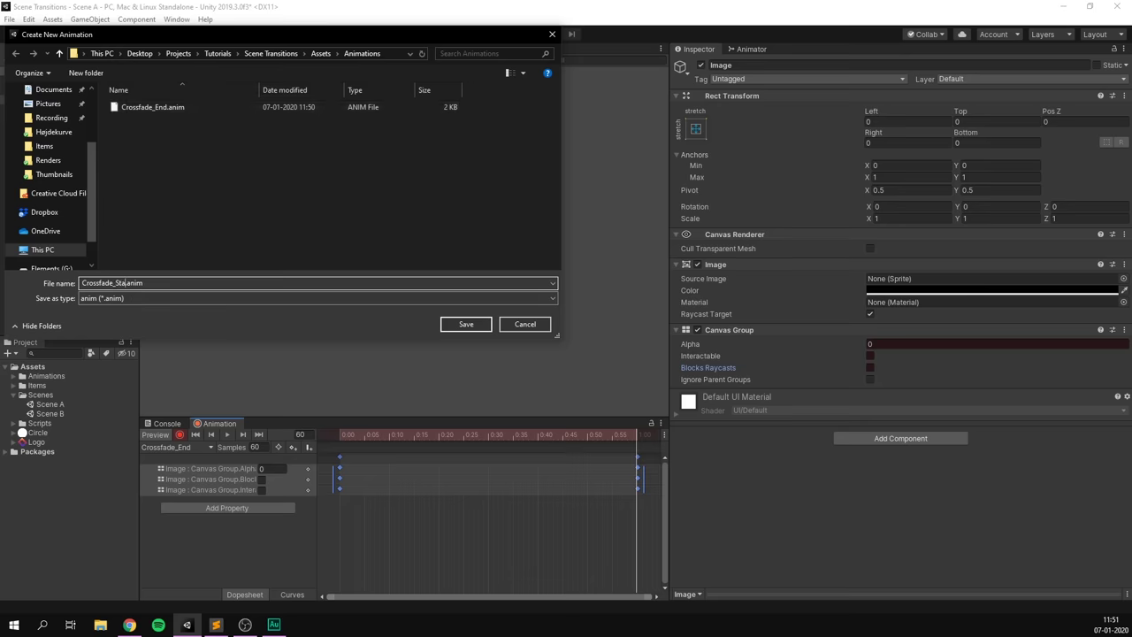
{"action": "key", "text": "Return"}
- Paste the copied Canvas Group keys and swap first and last keyframes so alpha rises 0 to 1
{"action": "key", "text": "ctrl+v"}
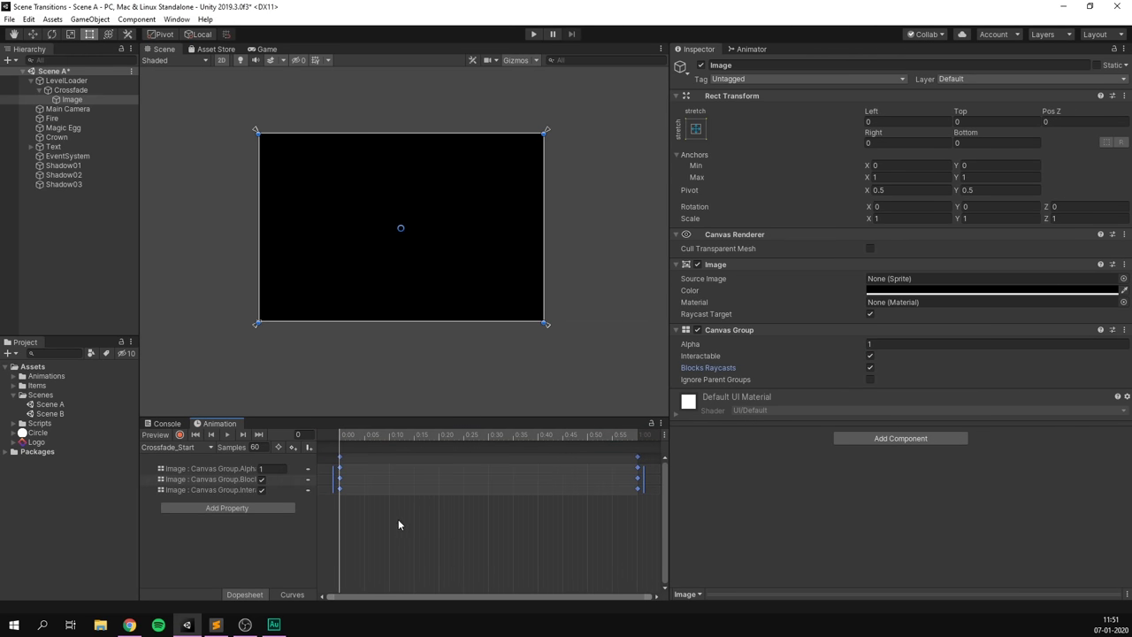
{"action": "left_click", "coordinate": [410, 516]}
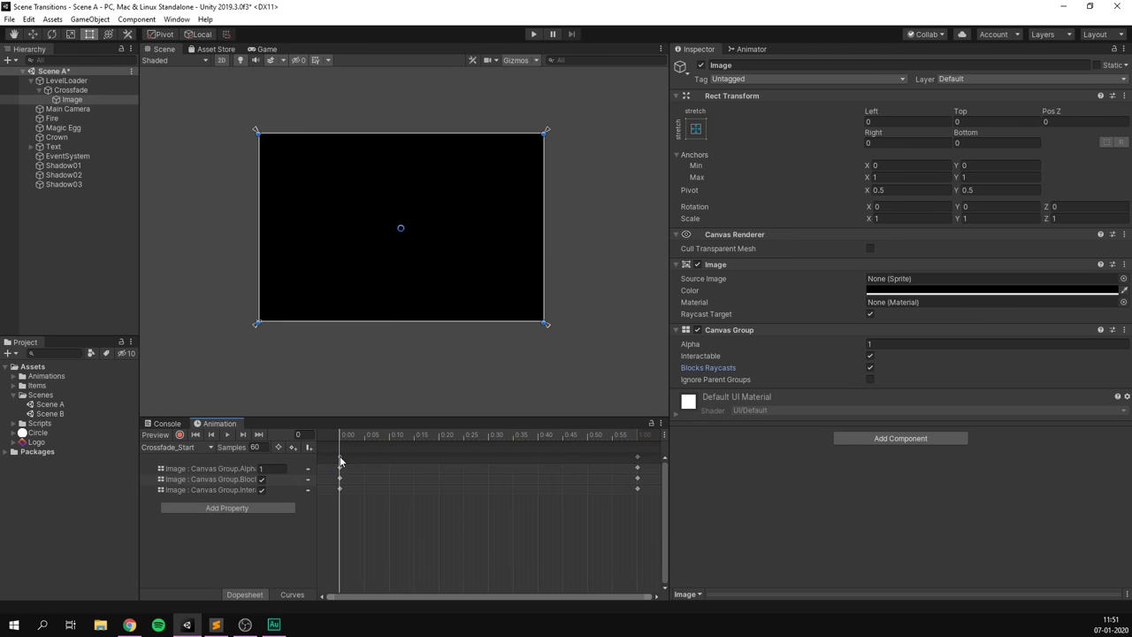
{"action": "left_click_drag", "start_coordinate": [339, 457], "coordinate": [557, 457]}
{"action": "left_click_drag", "start_coordinate": [636, 457], "coordinate": [327, 450]}
{"action": "left_click", "coordinate": [438, 522]}
{"action": "left_click_drag", "start_coordinate": [557, 456], "coordinate": [638, 458]}
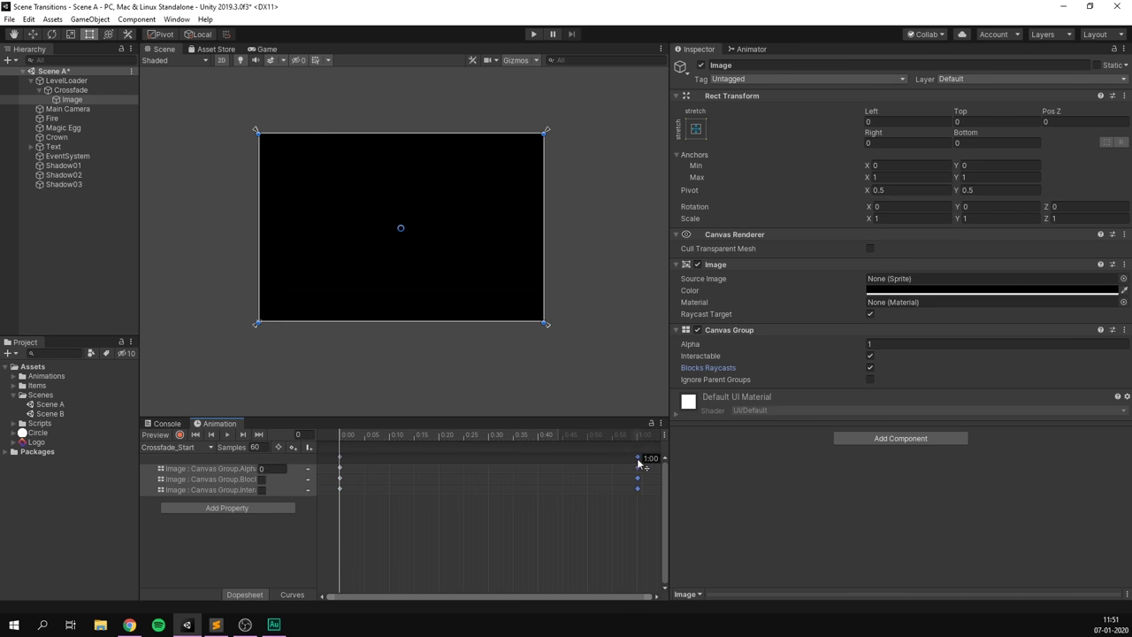
{"action": "left_click", "coordinate": [514, 495]}
- Preview the Crossfade_Start fade-in animation to check it
{"action": "left_click", "coordinate": [228, 435]}
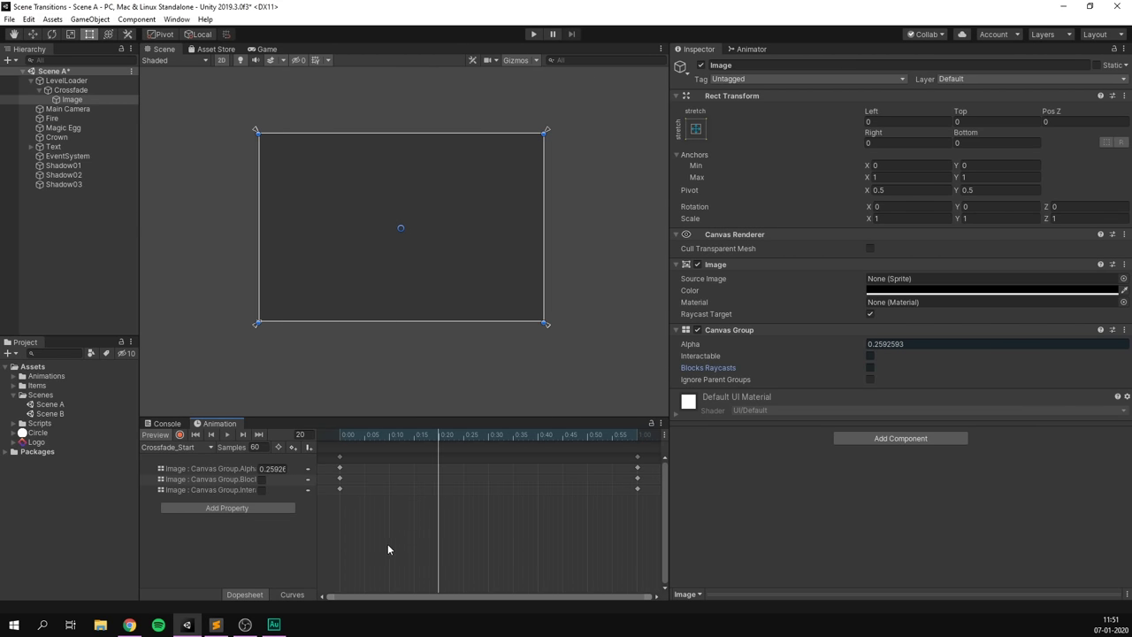
{"action": "key", "text": "space"}
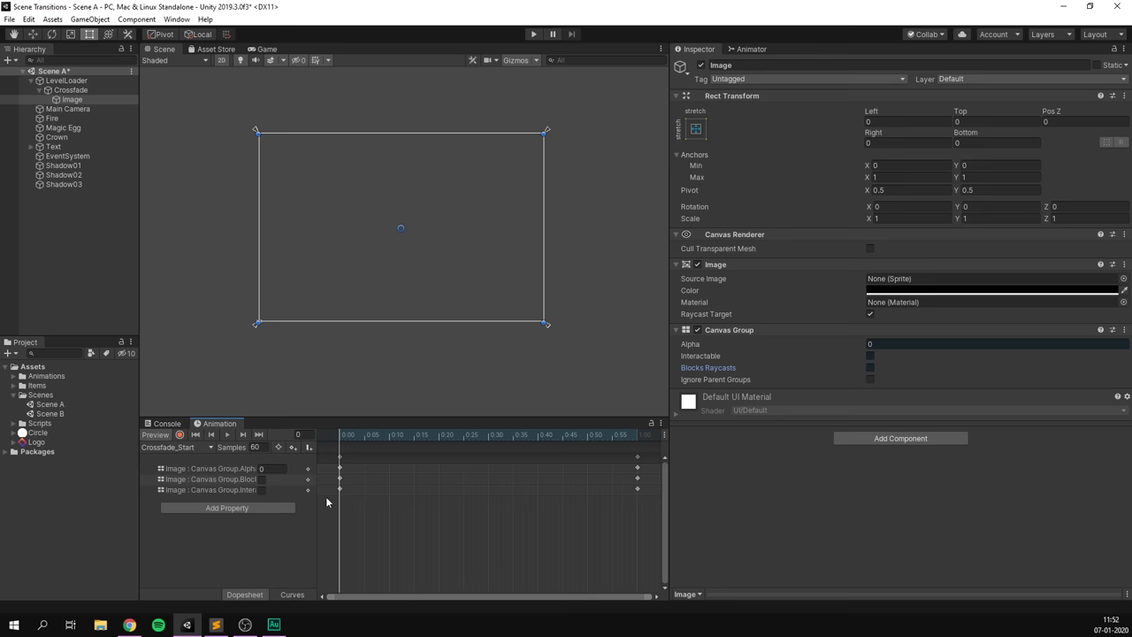
{"action": "left_click", "coordinate": [227, 435]}
{"action": "left_click", "coordinate": [228, 435]}
- Untick Loop Time on the Crossfade_End clip, then select Crossfade_Start
{"action": "left_click", "coordinate": [13, 375]}
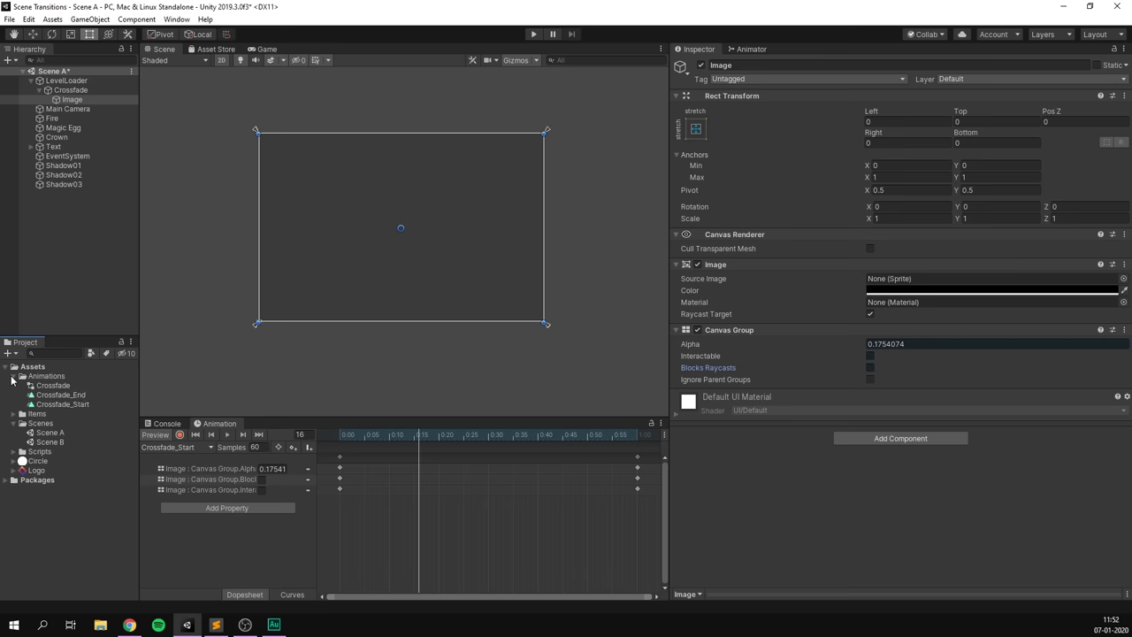
{"action": "left_click", "coordinate": [68, 396]}
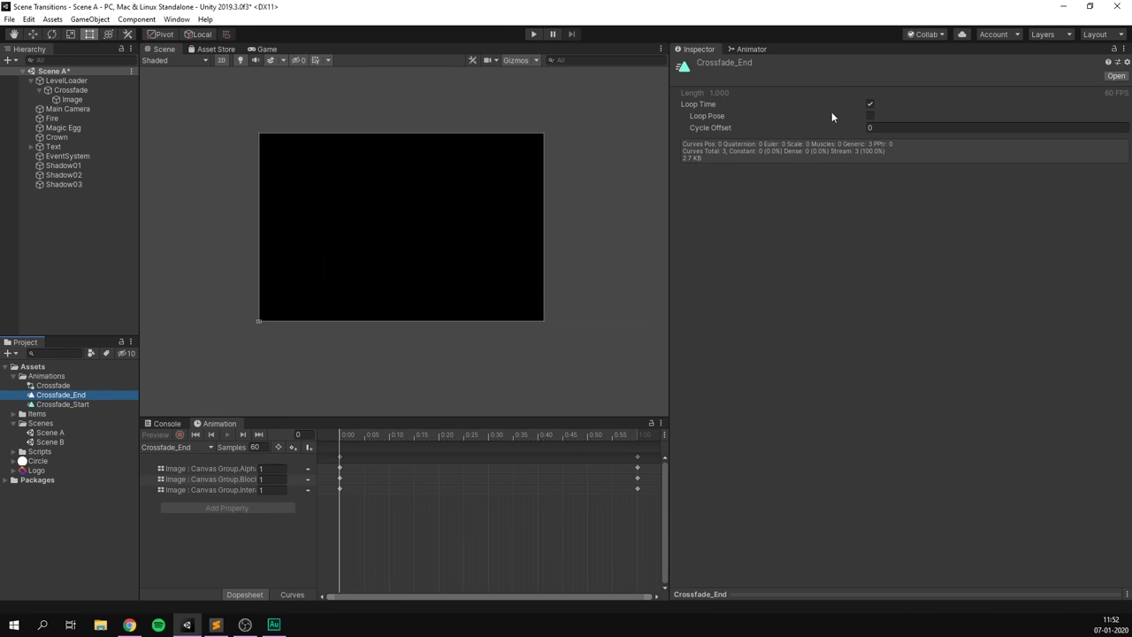
{"action": "left_click", "coordinate": [870, 103]}
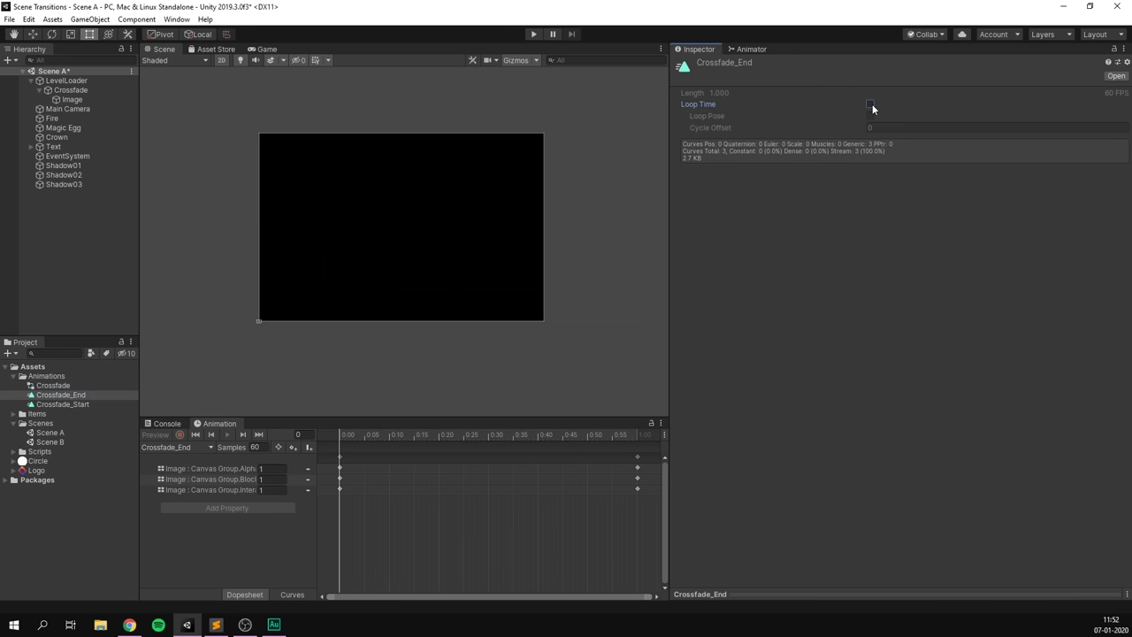
{"action": "left_click", "coordinate": [89, 404]}
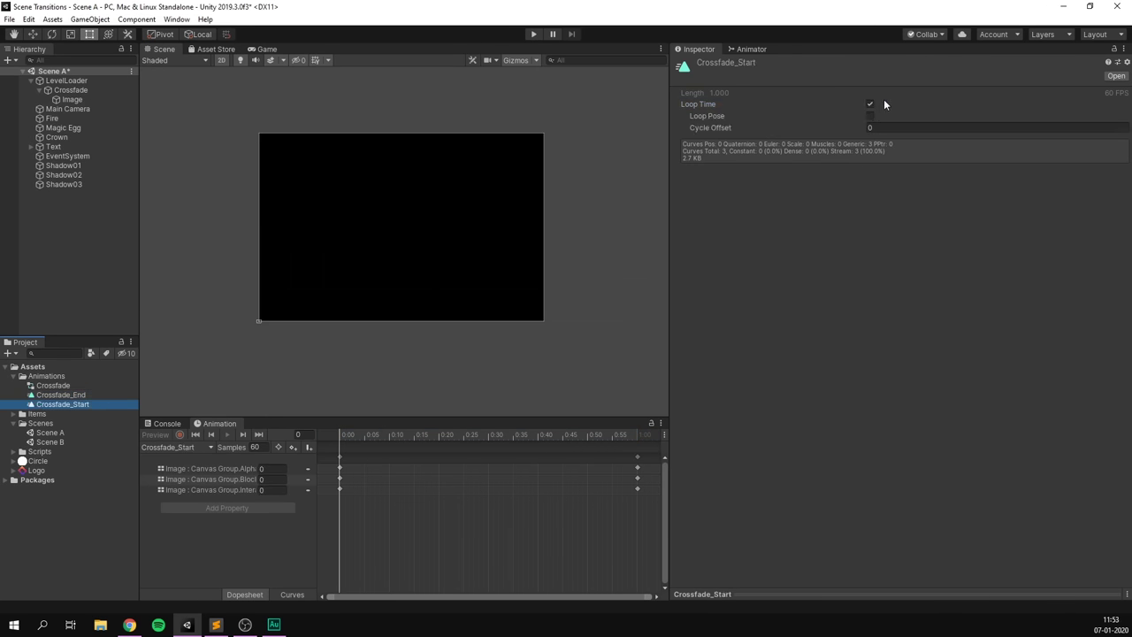